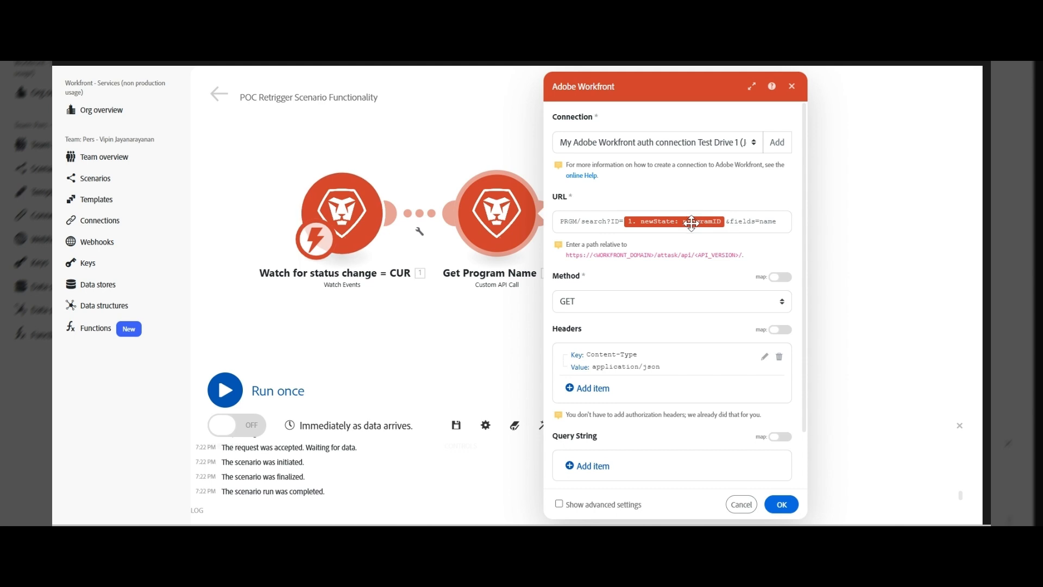
- Review the Get Program Name API call and the Name mapping in the Update Naming Convention module, leaving both settings unchanged
{"action": "left_click", "coordinate": [792, 87]}
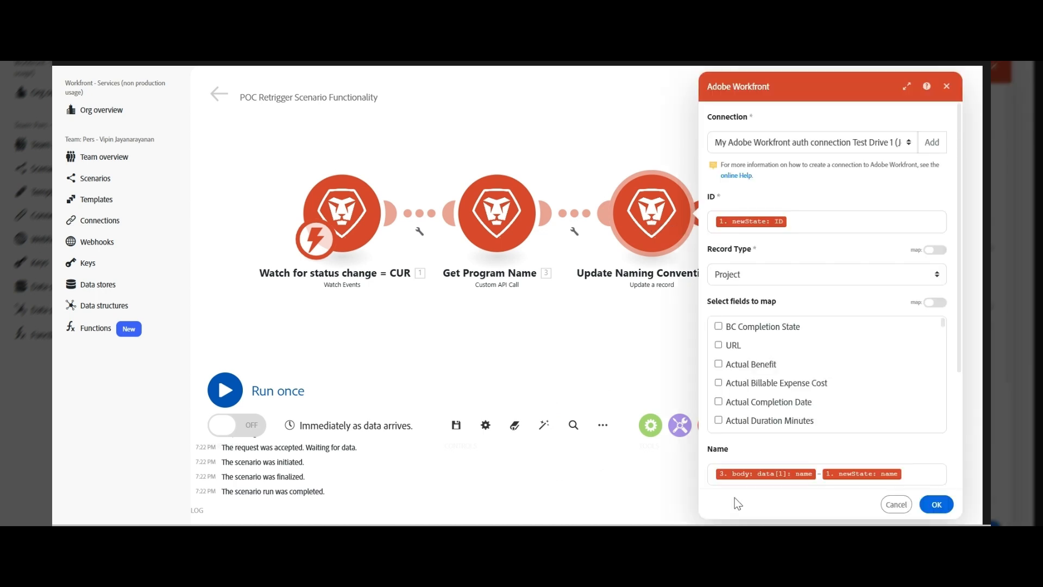
{"action": "mouse_move", "coordinate": [793, 477]}
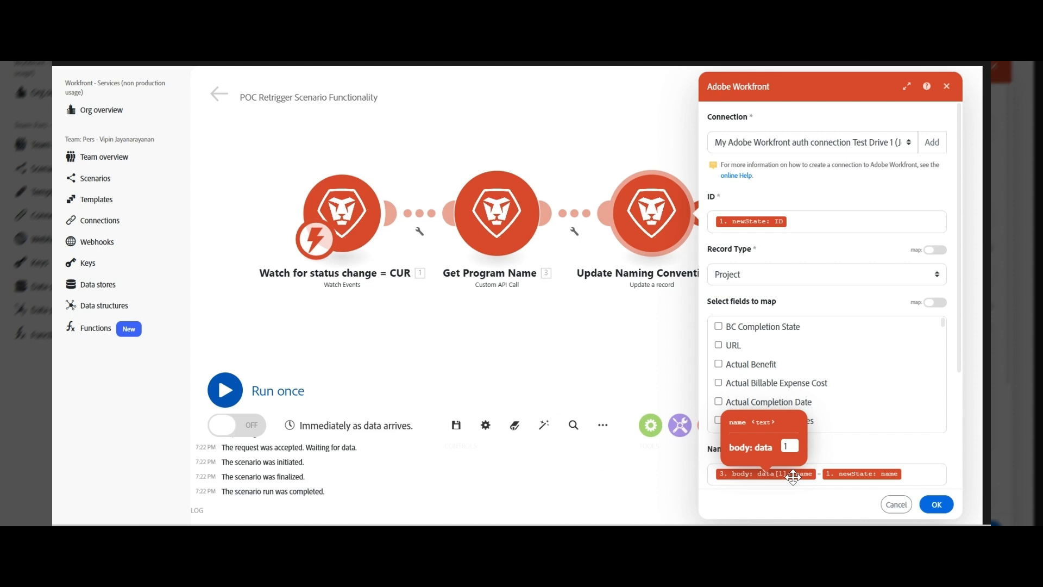
{"action": "mouse_move", "coordinate": [847, 482]}
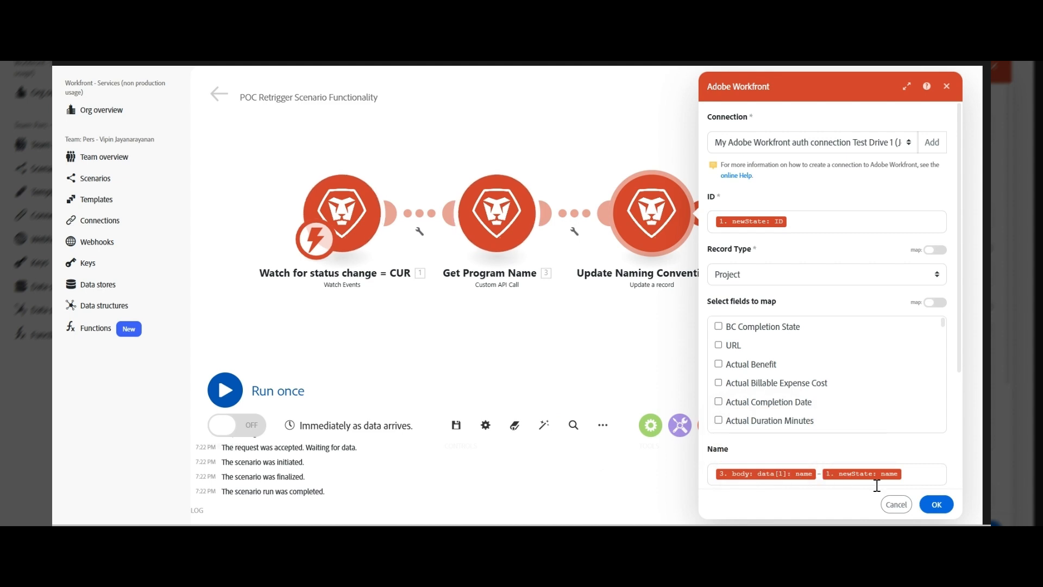
{"action": "left_click", "coordinate": [896, 505]}
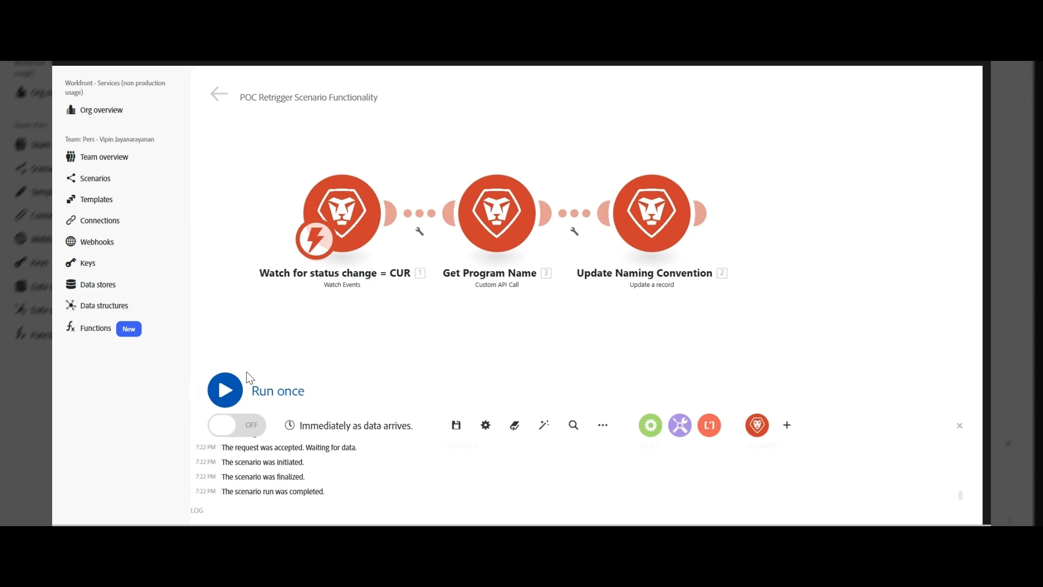
- Run the scenario once awaiting an external webhook call, and trigger it by switching the Workfront project's status to Planning and back to Current
{"action": "left_click", "coordinate": [224, 390]}
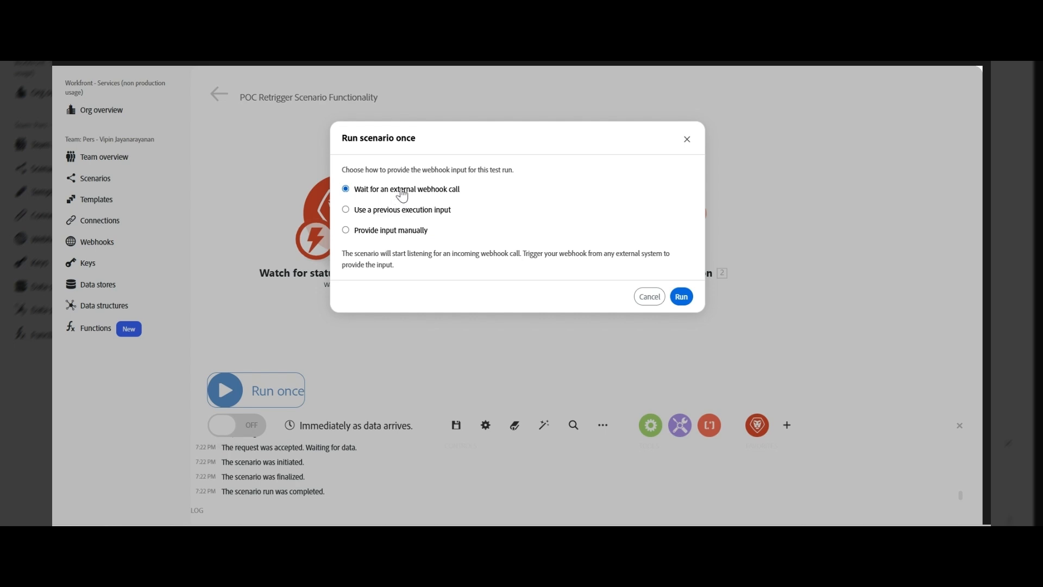
{"action": "left_click", "coordinate": [685, 300]}
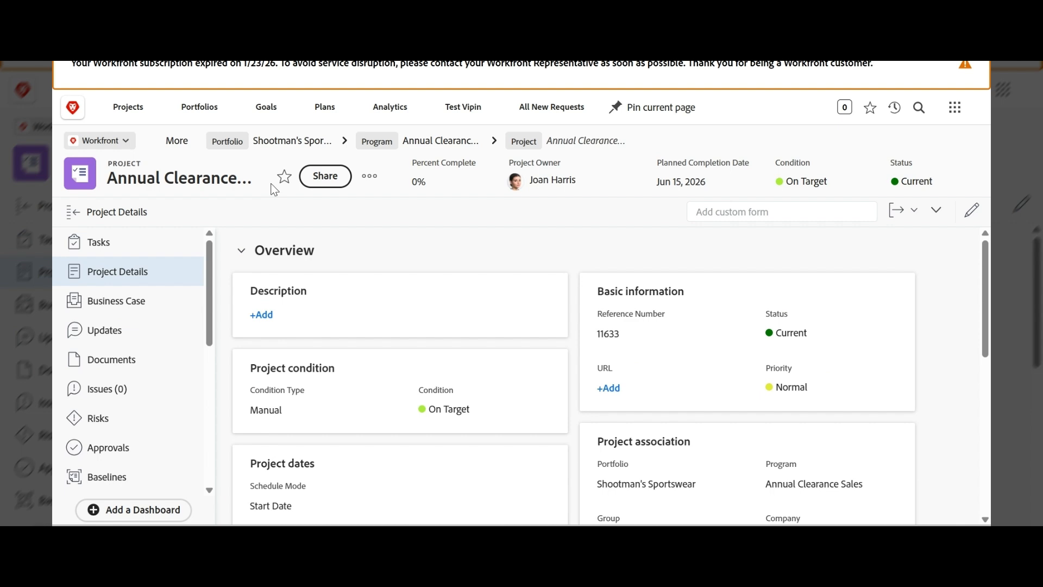
{"action": "left_click", "coordinate": [963, 189]}
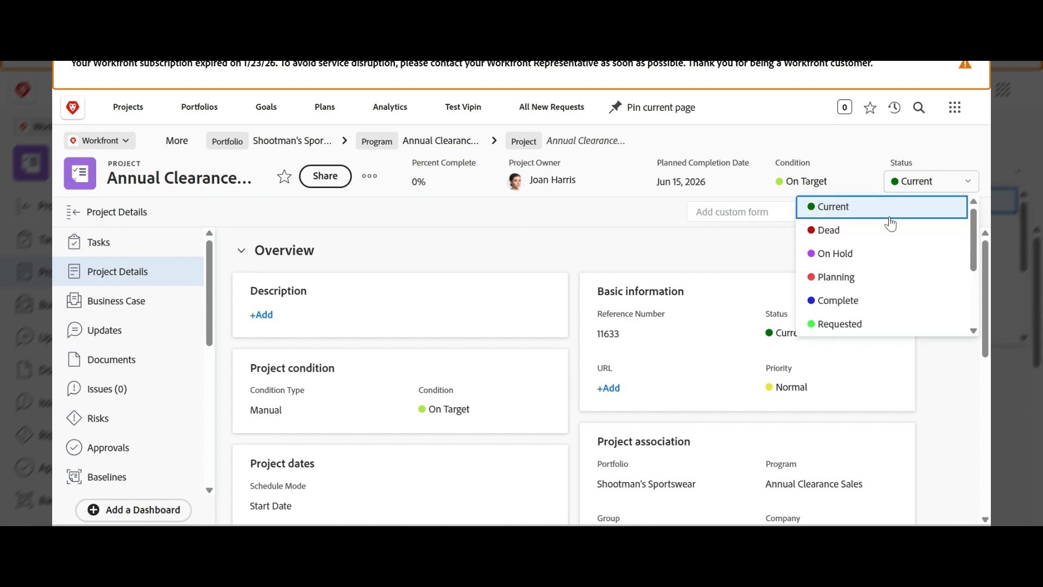
{"action": "left_click", "coordinate": [852, 282]}
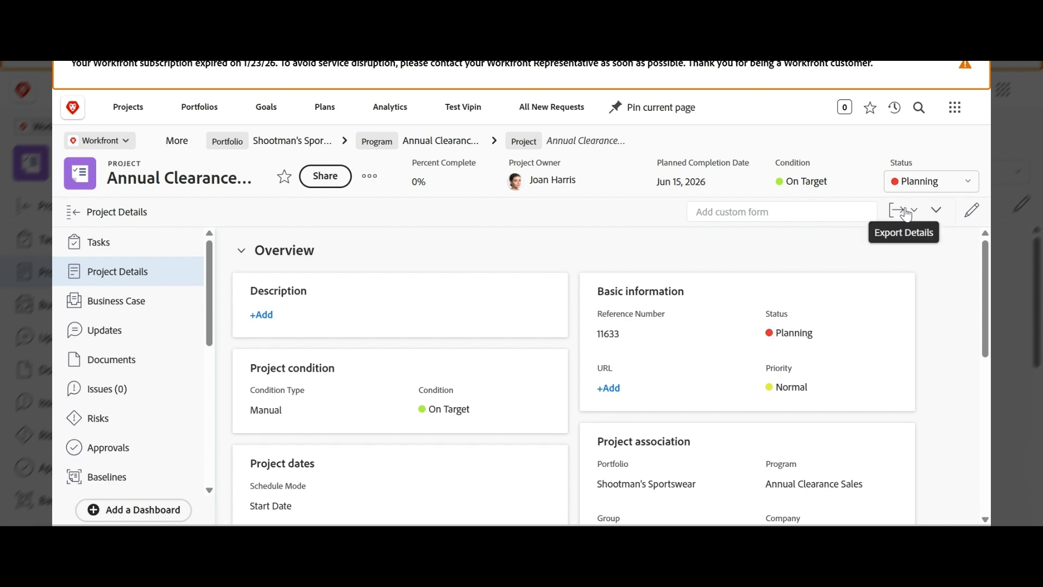
{"action": "left_click", "coordinate": [918, 185]}
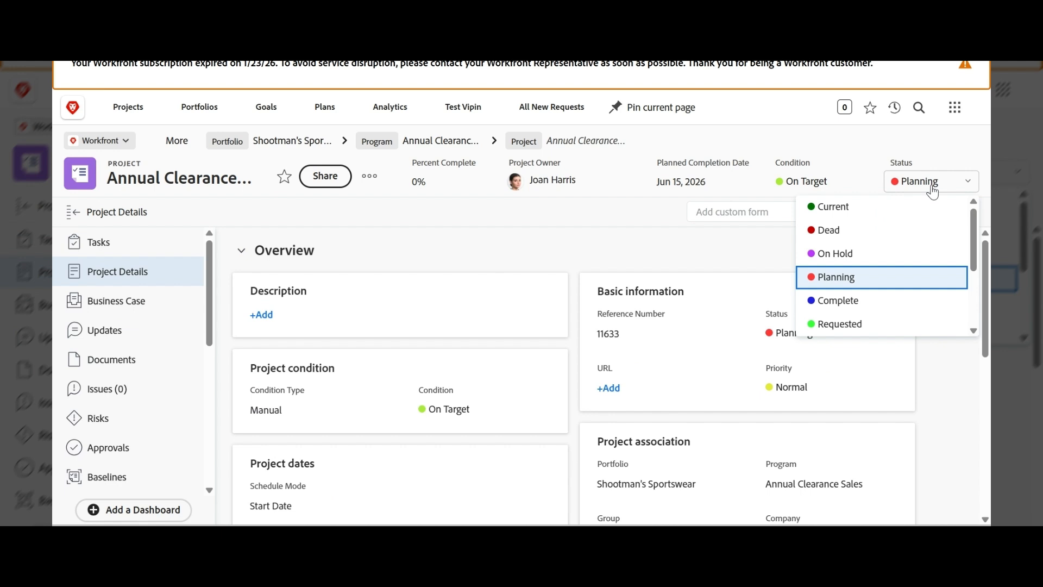
{"action": "left_click", "coordinate": [843, 208]}
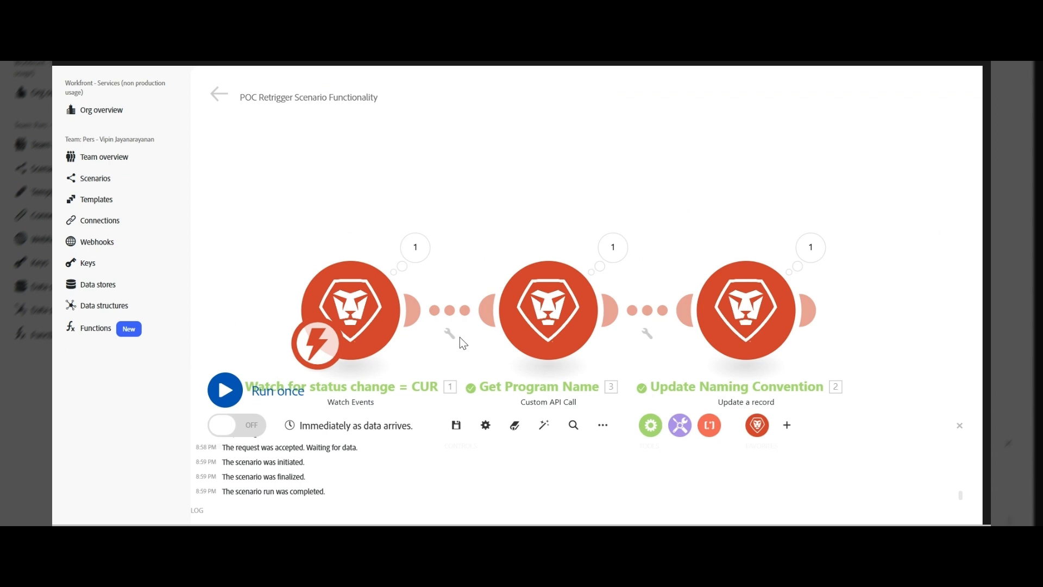
- Open the latest execution from the scenario history and examine the input and output bundles of all three modules
{"action": "left_click", "coordinate": [217, 95]}
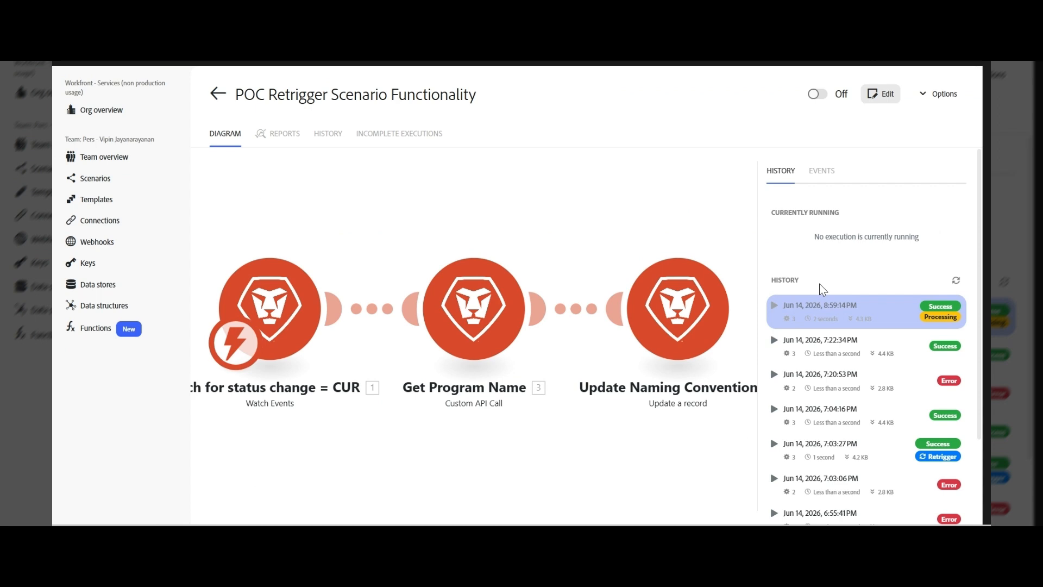
{"action": "left_click", "coordinate": [835, 314]}
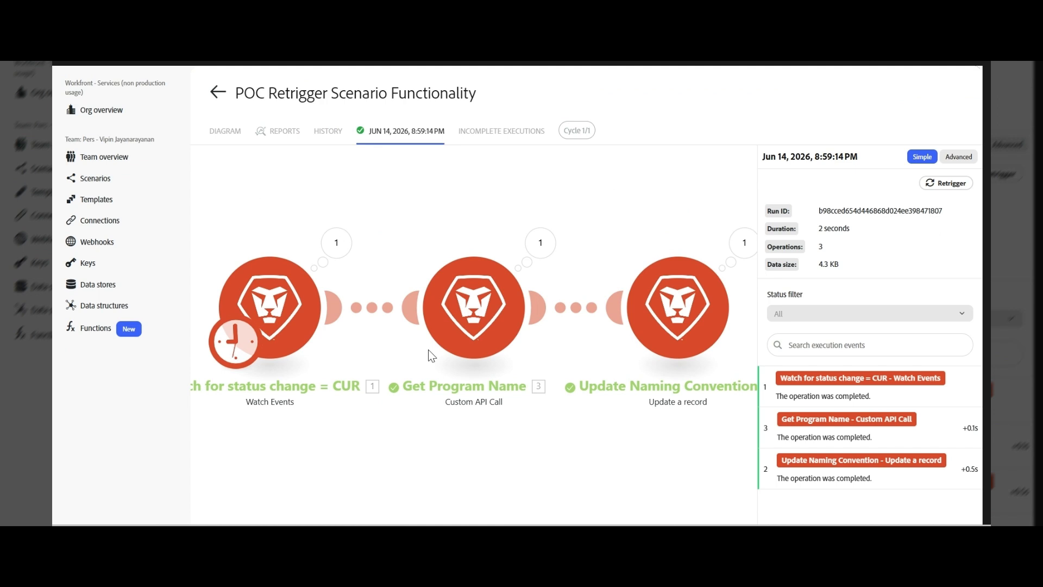
{"action": "left_click", "coordinate": [337, 243]}
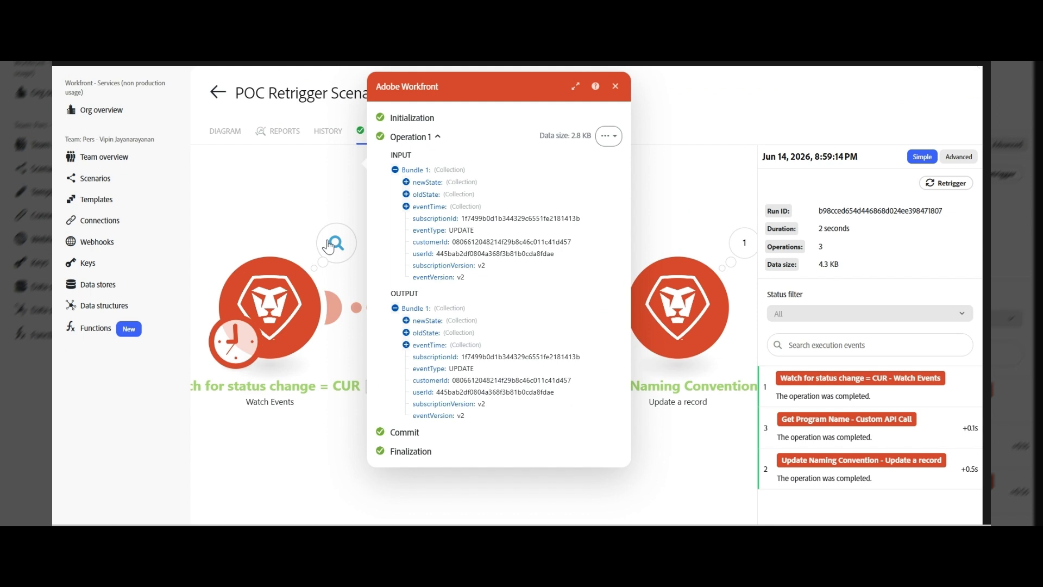
{"action": "left_click", "coordinate": [616, 86]}
{"action": "left_click", "coordinate": [539, 251]}
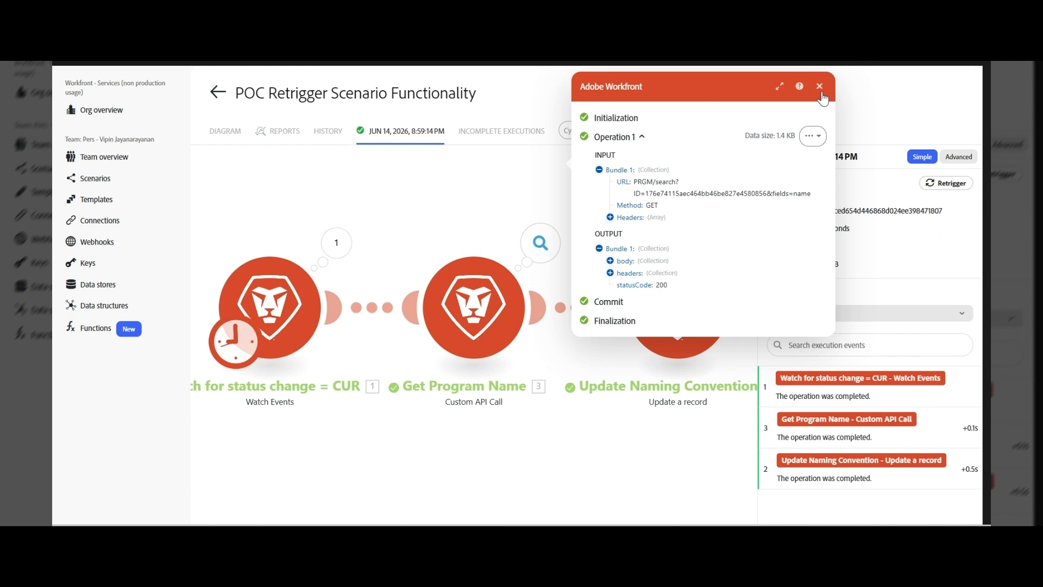
{"action": "left_click", "coordinate": [819, 87]}
{"action": "left_click", "coordinate": [743, 244]}
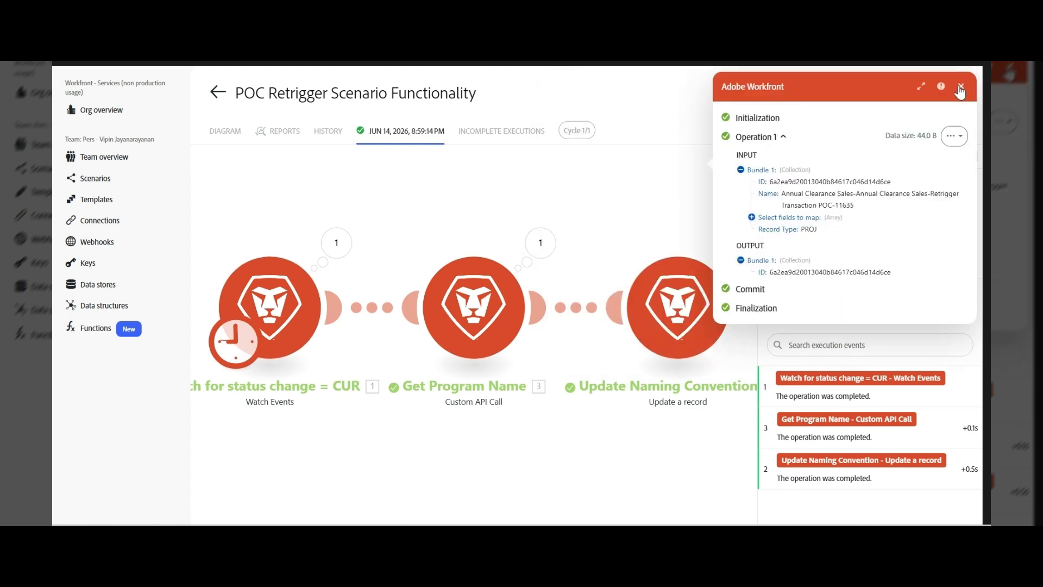
{"action": "left_click", "coordinate": [960, 88]}
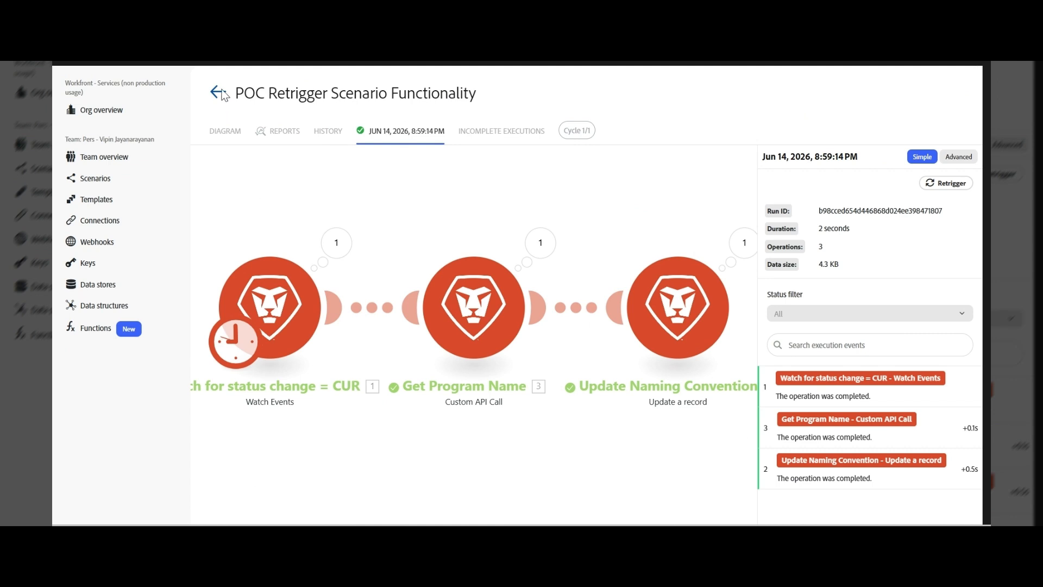
- Retrigger the Jun 14, 2026, 8:59:14 PM execution from the history and inspect the Update Naming Convention module's bundles
{"action": "left_click", "coordinate": [217, 94]}
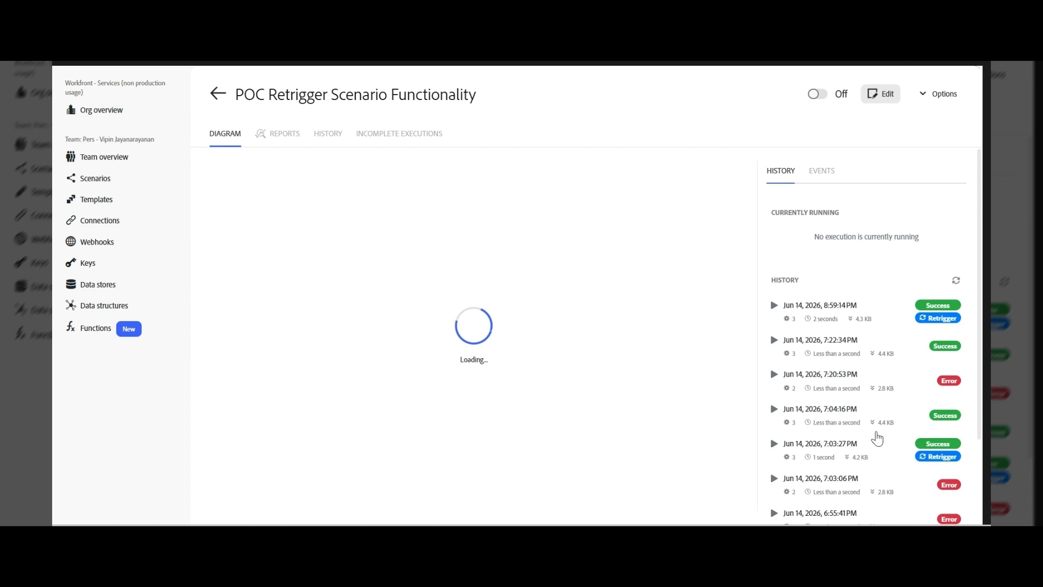
{"action": "left_click", "coordinate": [940, 318]}
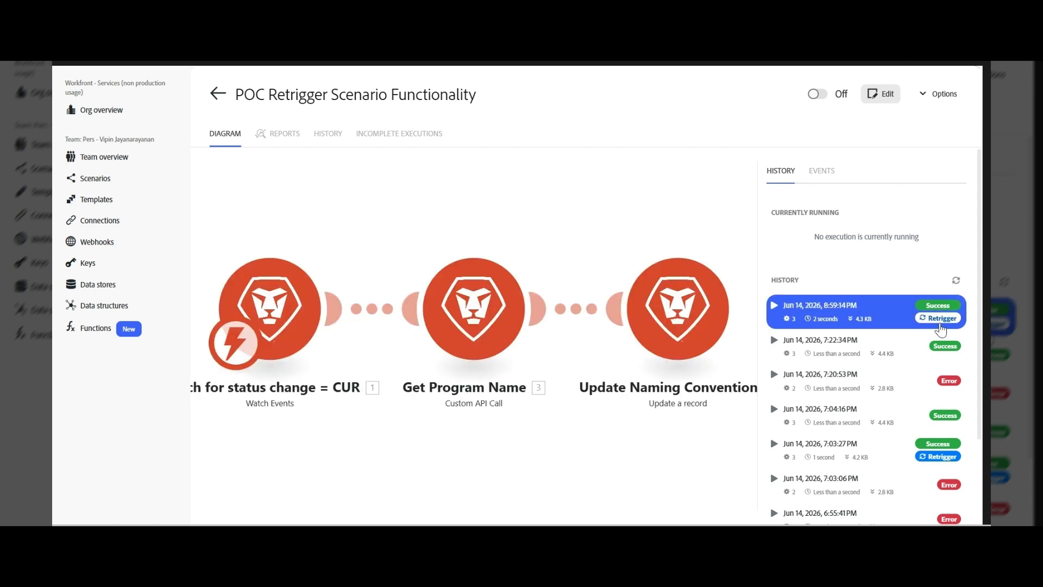
{"action": "left_click", "coordinate": [938, 320]}
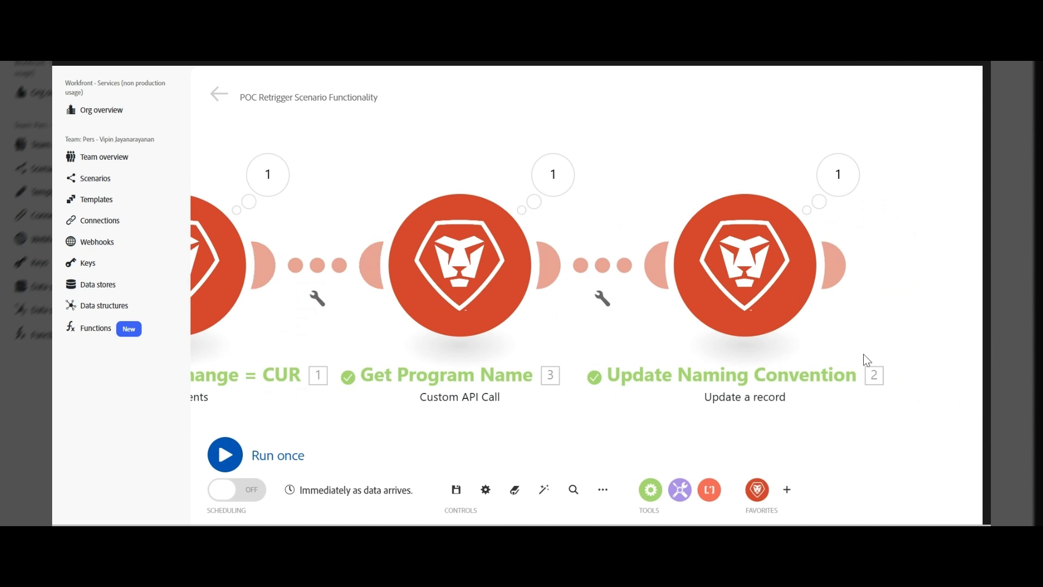
{"action": "left_click", "coordinate": [836, 177]}
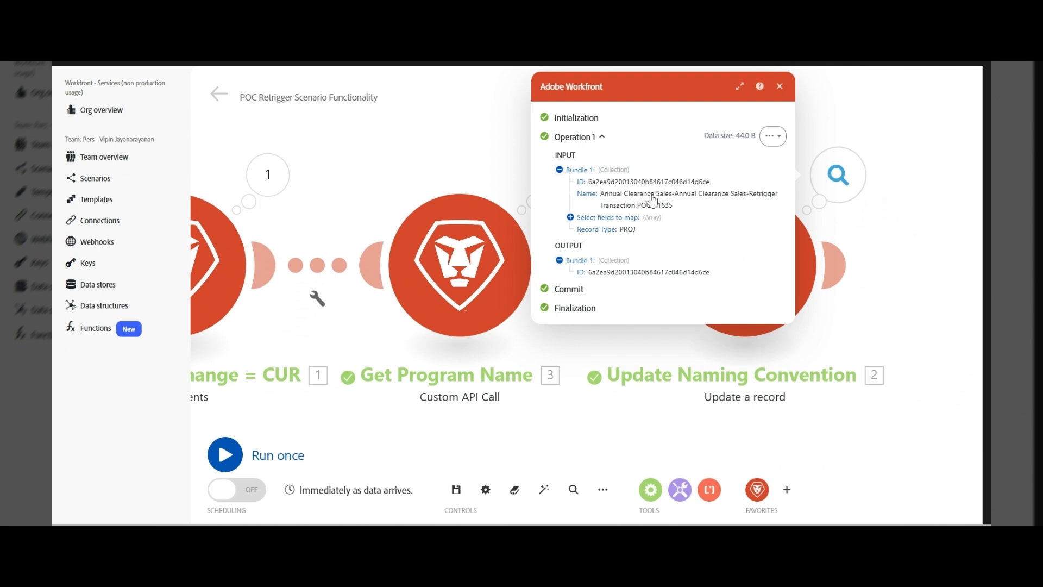
{"action": "left_click", "coordinate": [781, 88]}
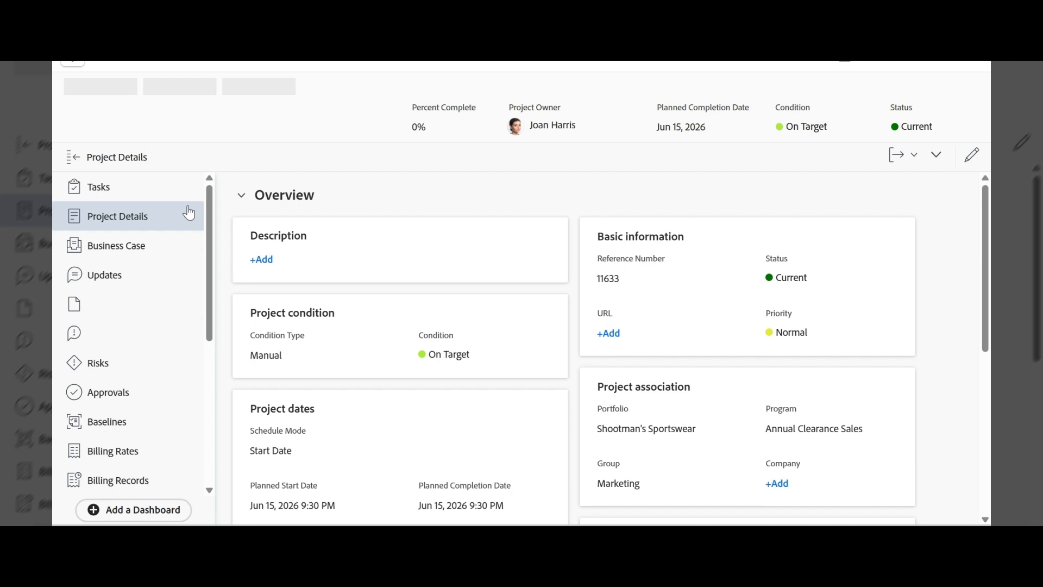
- In the Workfront project, replace the project name with "Test" plus the tester's first name, and set the status to Planning
{"action": "left_click", "coordinate": [181, 121]}
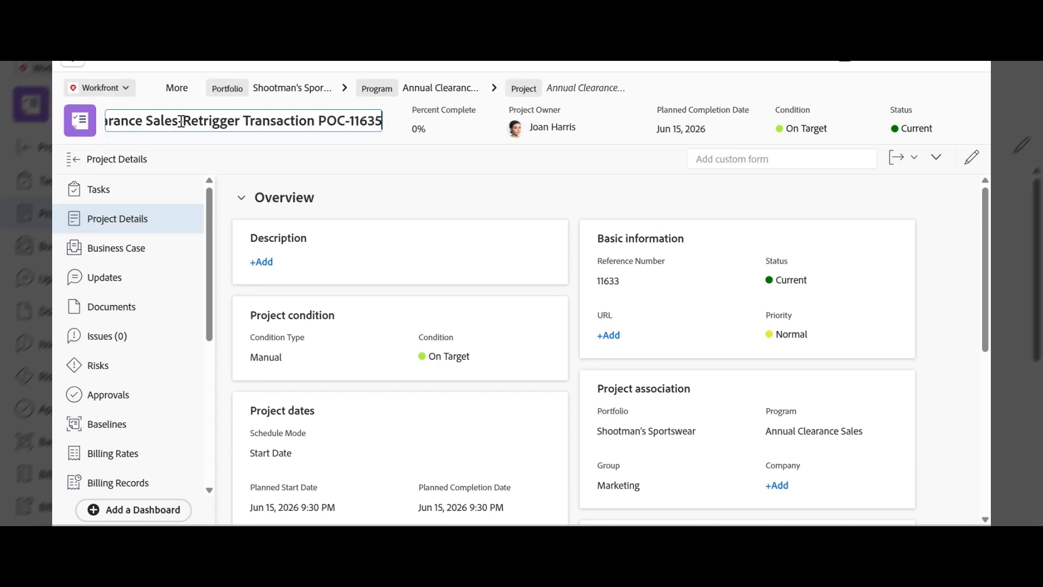
{"action": "triple_click", "coordinate": [327, 123]}
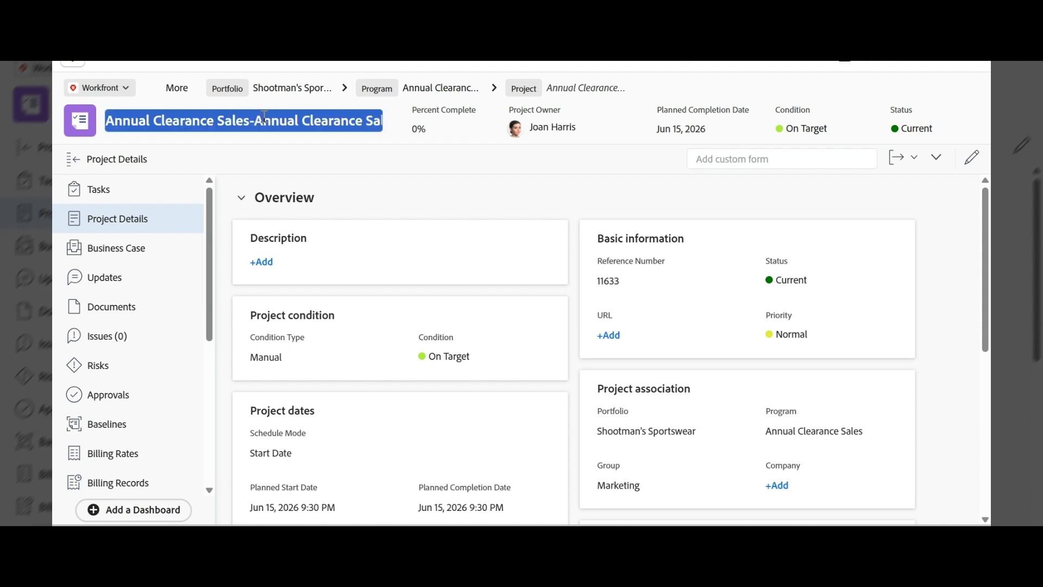
{"action": "scroll", "coordinate": [264, 116], "scroll_direction": "up", "scroll_amount": 1}
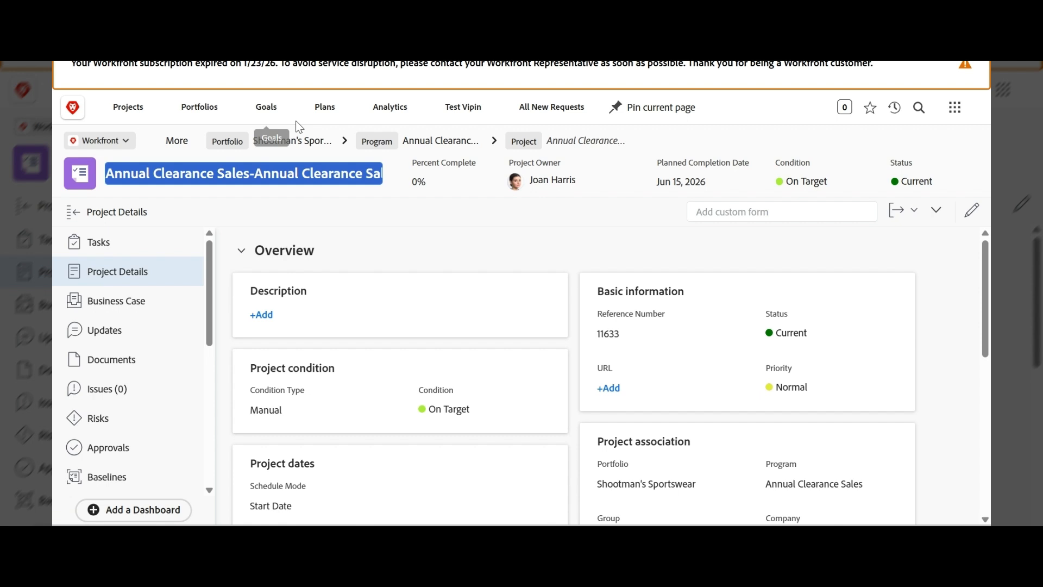
{"action": "left_click", "coordinate": [288, 173]}
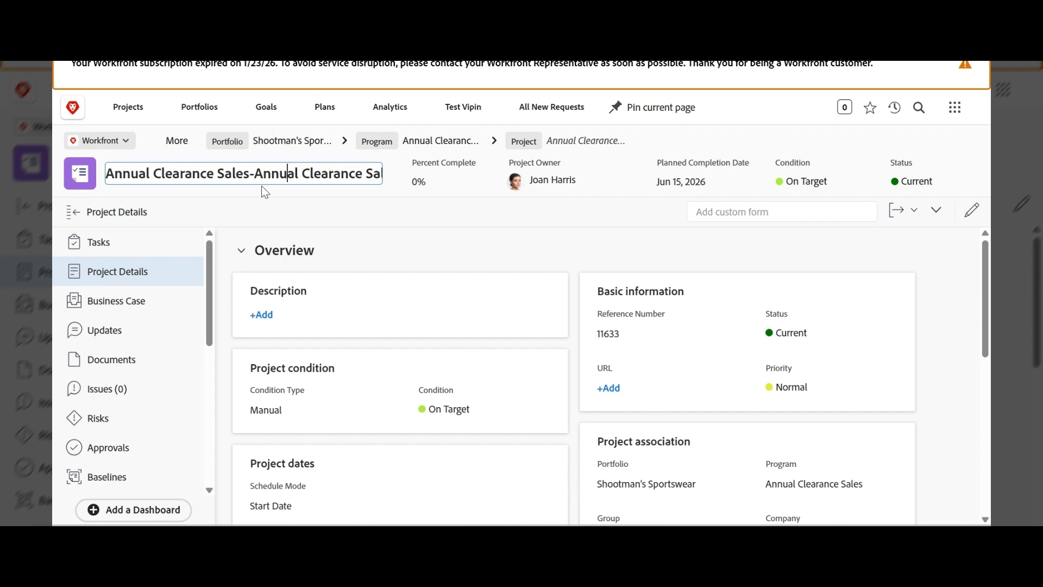
{"action": "left_click_drag", "start_coordinate": [254, 173], "coordinate": [404, 189]}
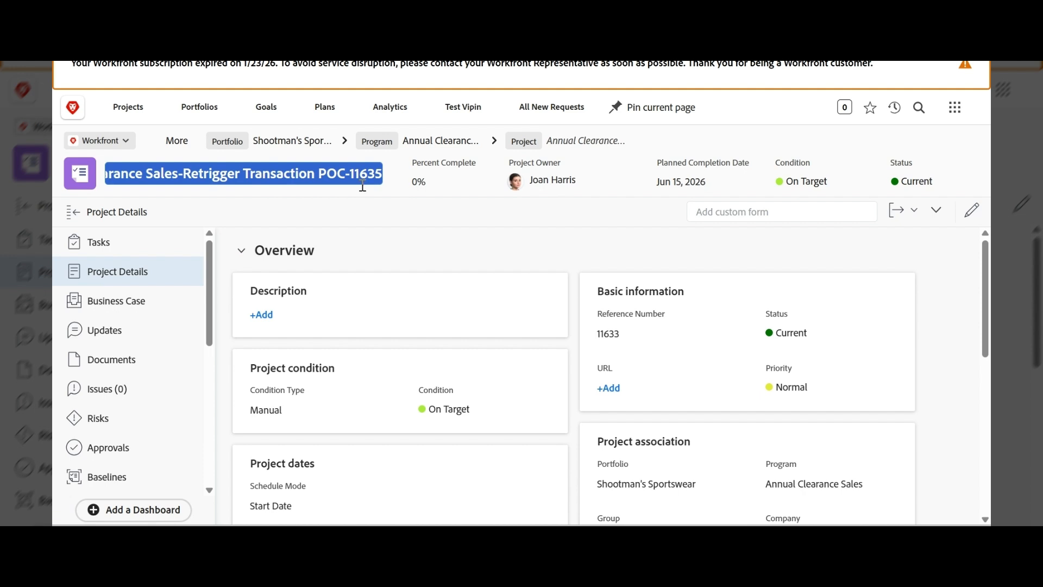
{"action": "type", "text": "Annual Clearance Sales-"}
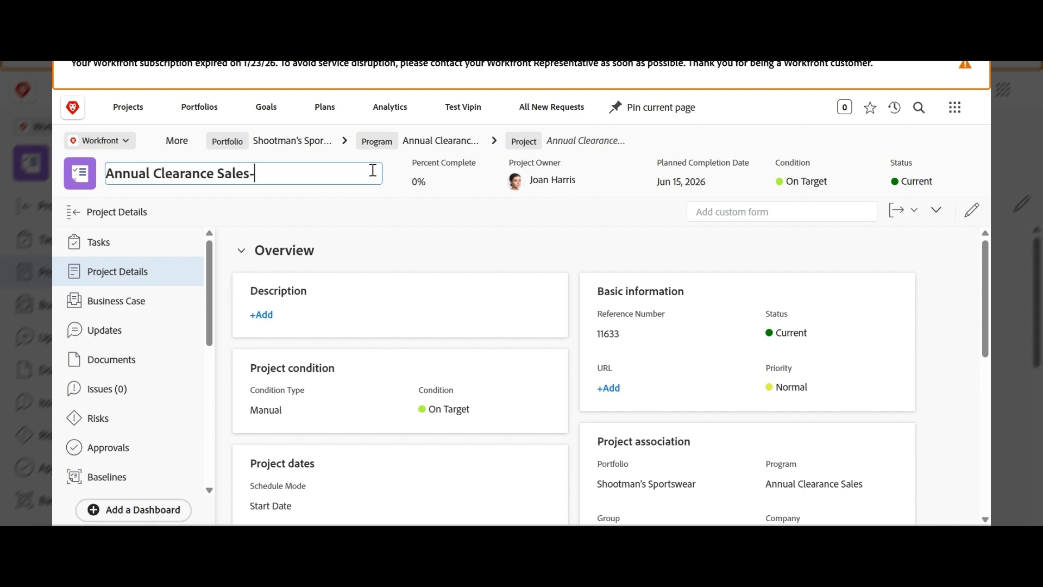
{"action": "key", "text": "ctrl+a"}
{"action": "key", "text": "BackSpace"}
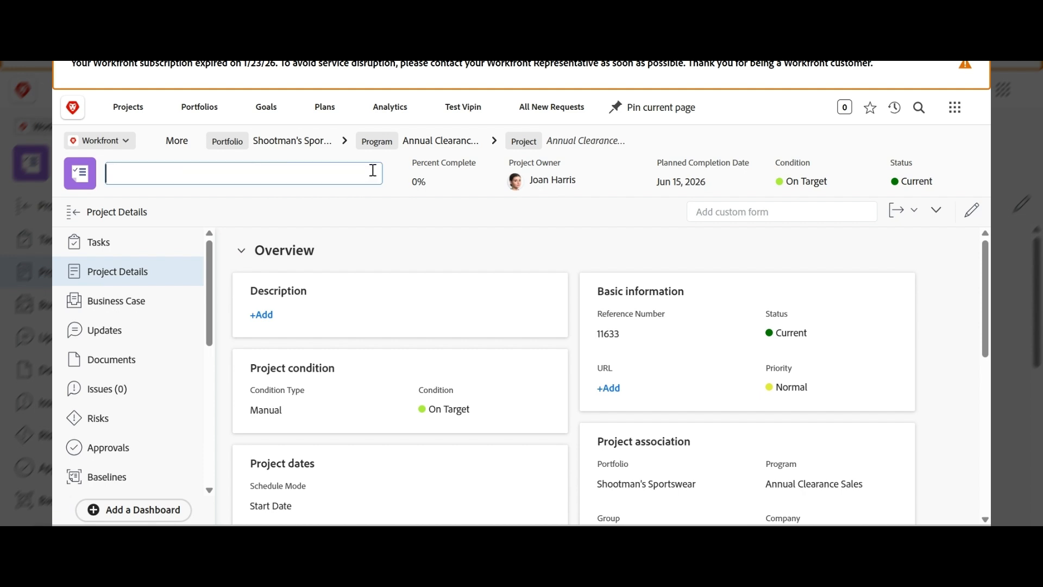
{"action": "type", "text": "Test Vipin"}
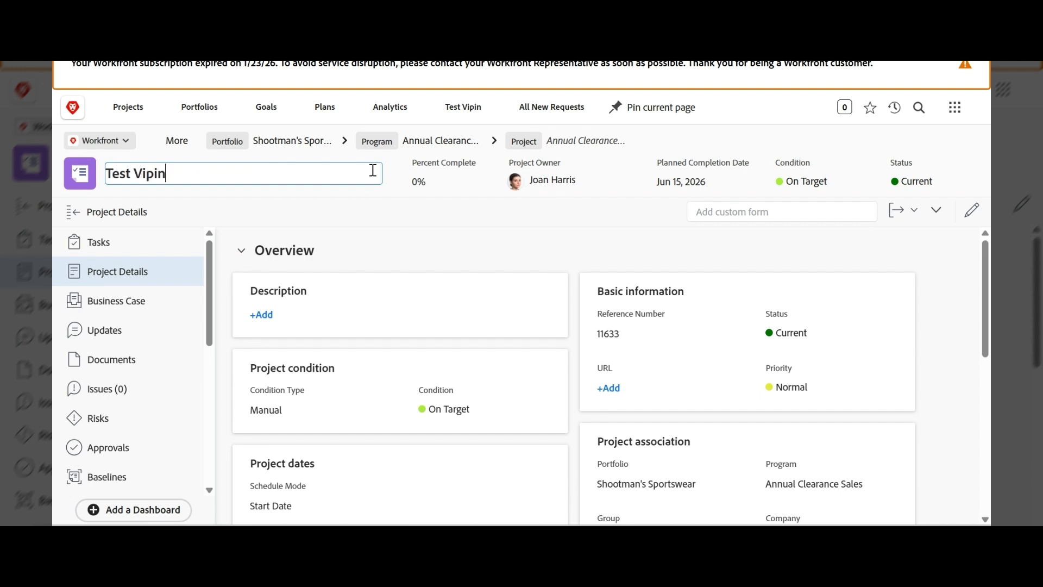
{"action": "left_click", "coordinate": [679, 254]}
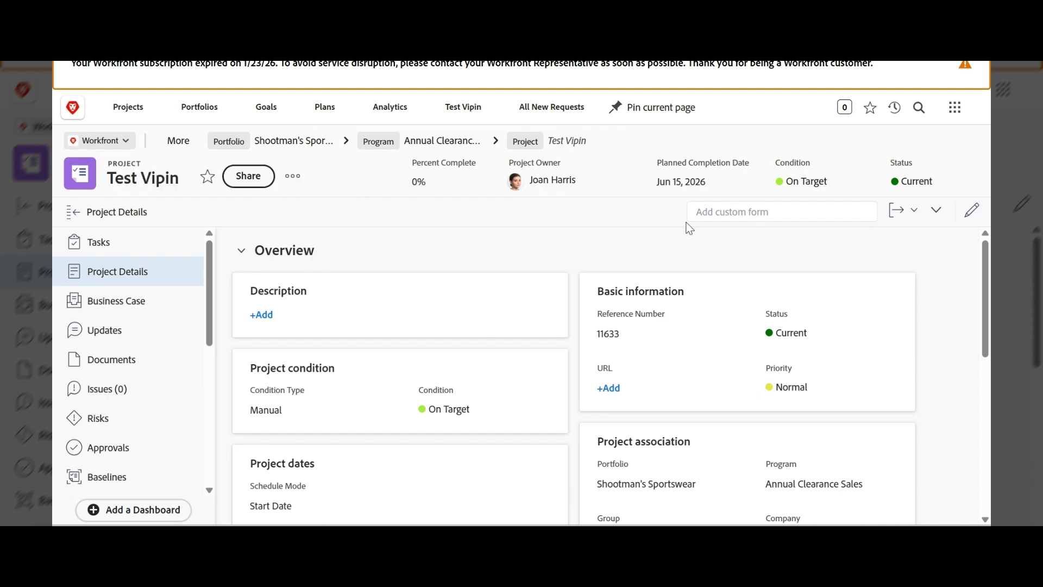
{"action": "left_click", "coordinate": [938, 188]}
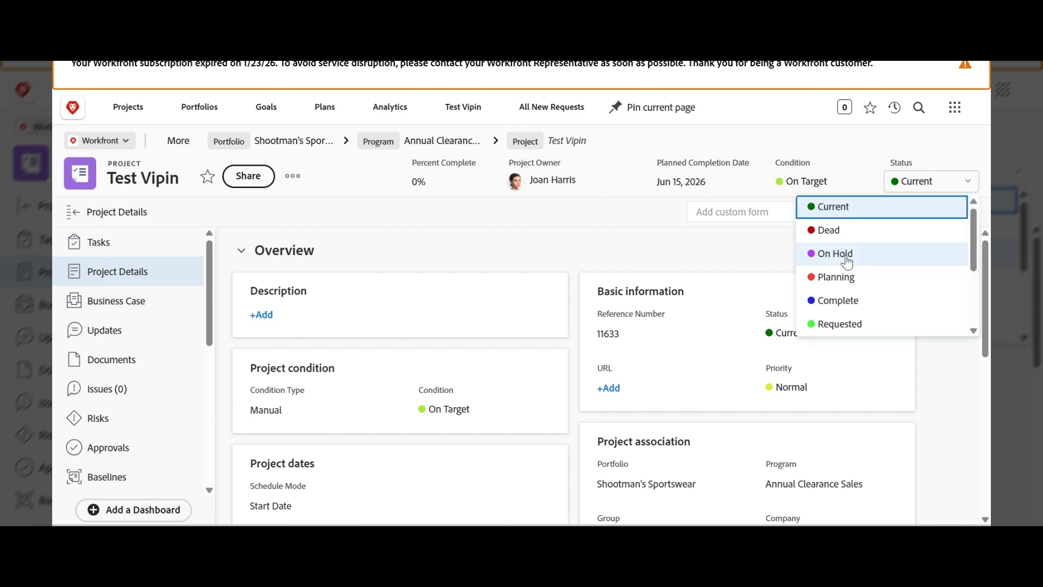
{"action": "left_click", "coordinate": [851, 308]}
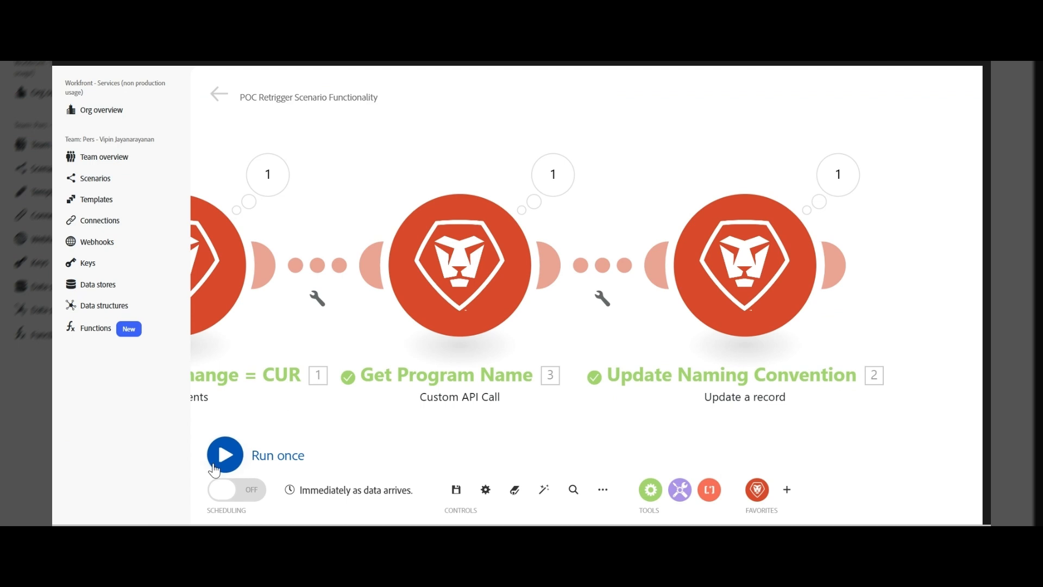
- Run the scenario once awaiting an external webhook call, and set the Workfront project's status to Current
{"action": "left_click", "coordinate": [224, 459]}
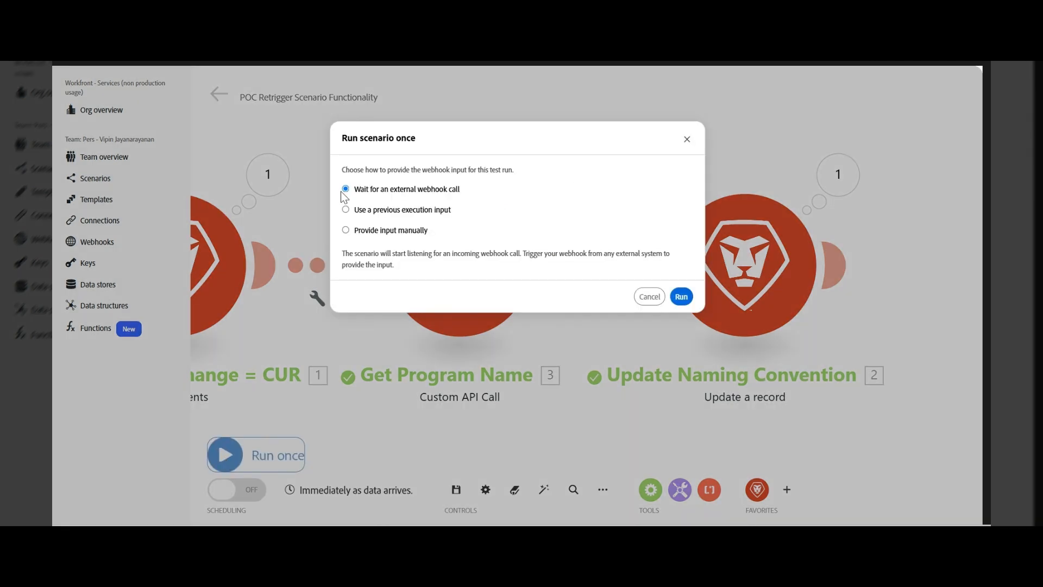
{"action": "left_click", "coordinate": [681, 297]}
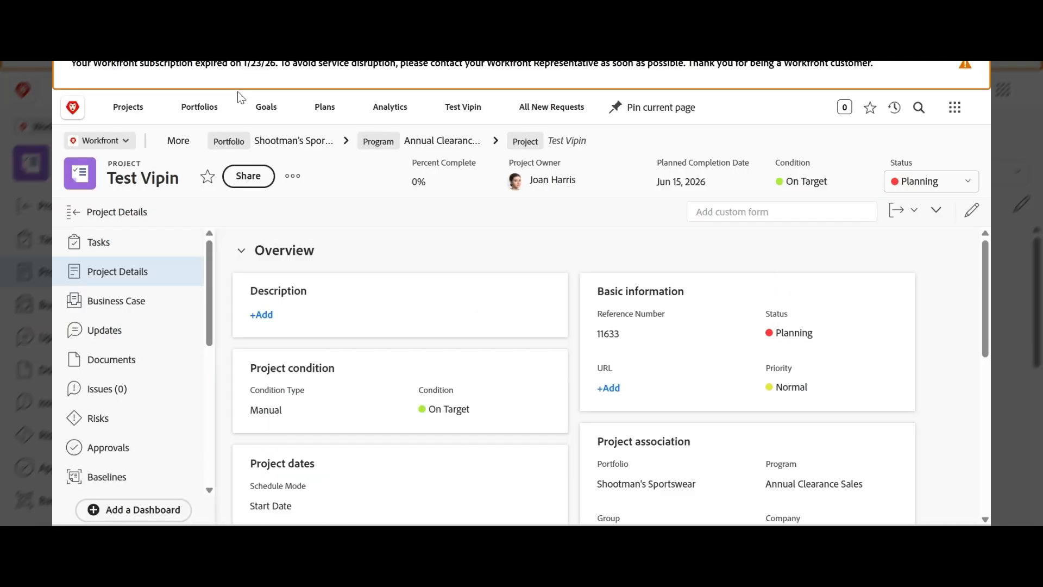
{"action": "left_click", "coordinate": [924, 182]}
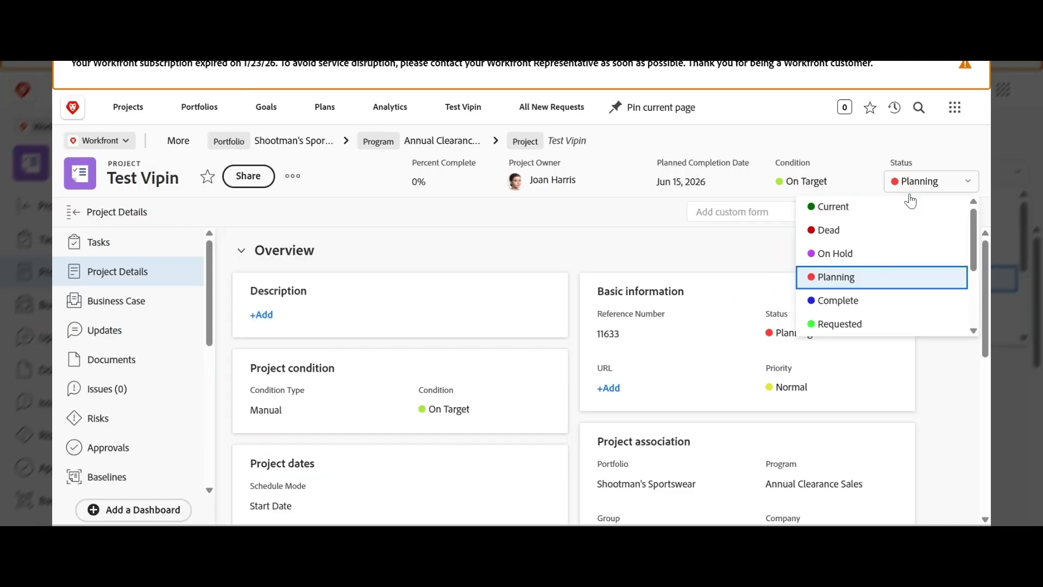
{"action": "left_click", "coordinate": [835, 209]}
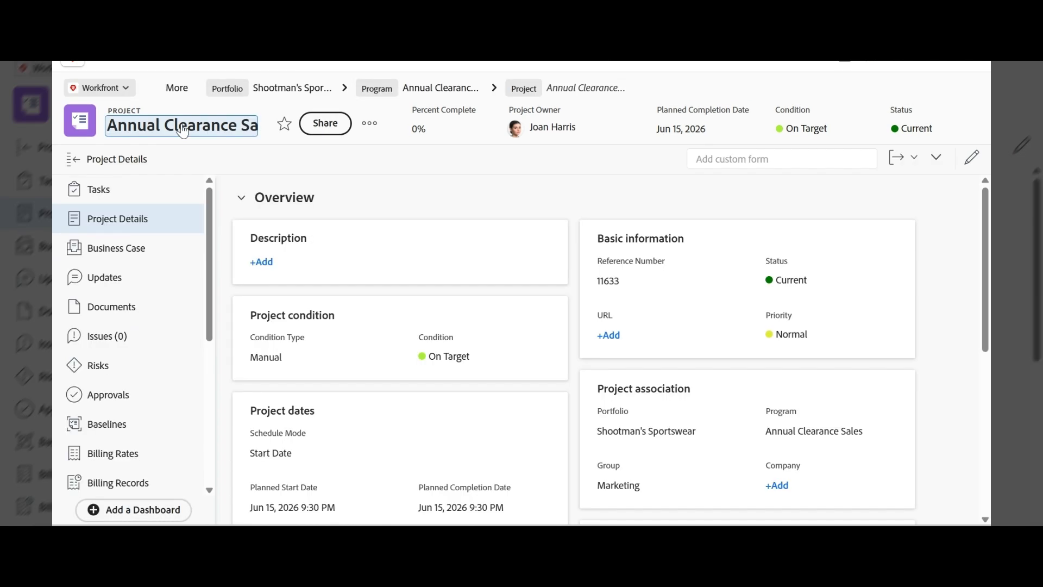
- Examine the Workfront project's full name for the program prefix and the original project name
{"action": "left_click", "coordinate": [183, 130]}
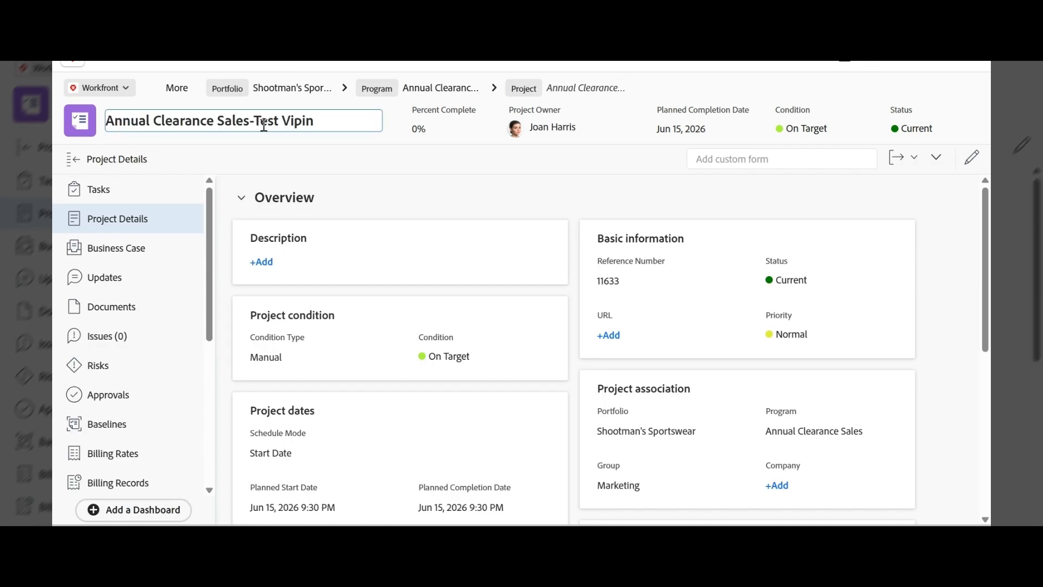
{"action": "left_click_drag", "start_coordinate": [250, 122], "coordinate": [106, 122]}
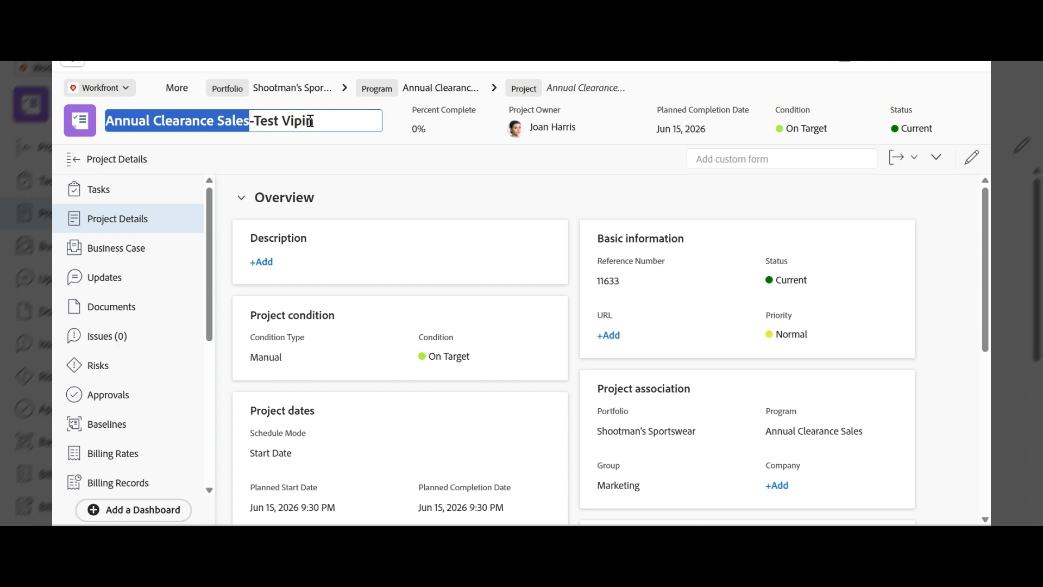
{"action": "left_click_drag", "start_coordinate": [310, 121], "coordinate": [258, 121]}
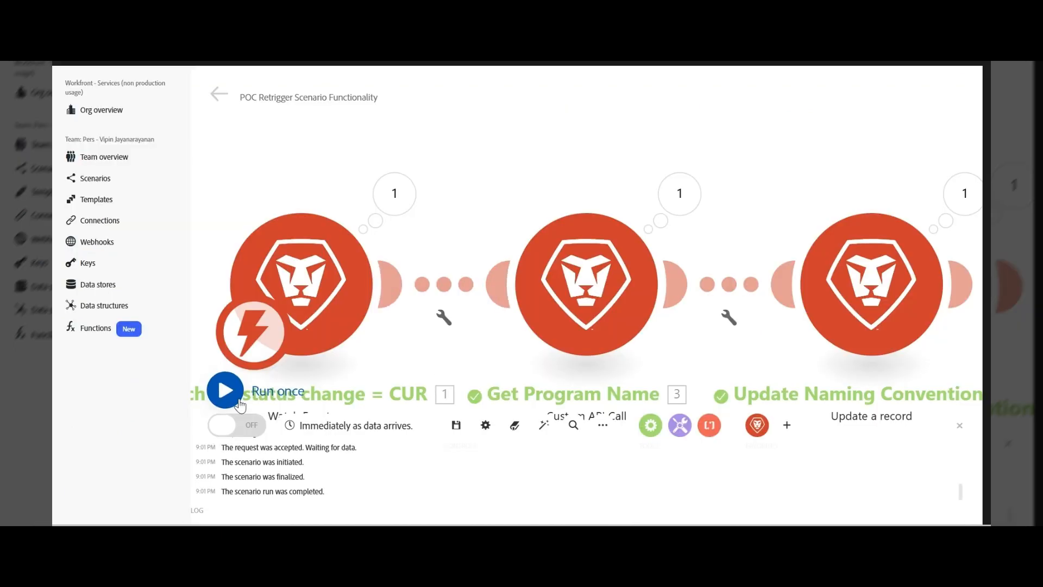
- Append "-" and the newState referenceNumber to the Name mapping of the Update Naming Convention module, and save the scenario
{"action": "left_click_drag", "start_coordinate": [472, 352], "coordinate": [462, 298]}
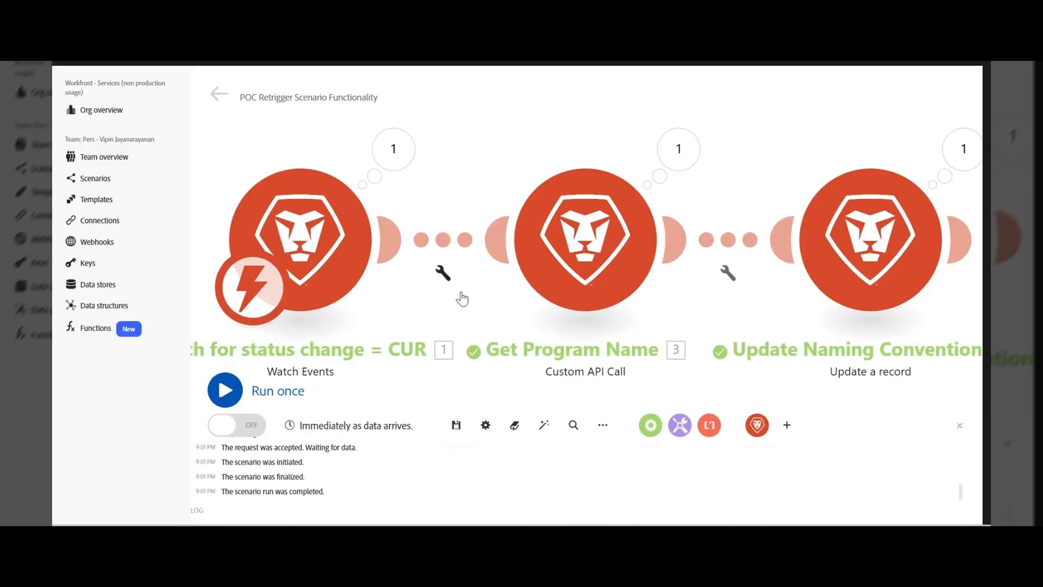
{"action": "left_click_drag", "start_coordinate": [834, 313], "coordinate": [702, 327]}
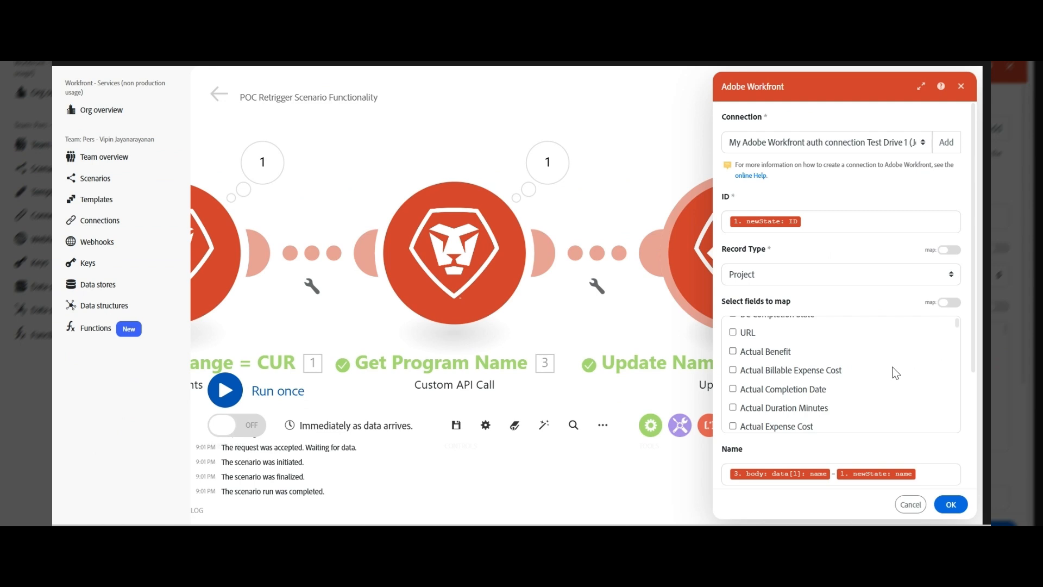
{"action": "left_click", "coordinate": [927, 477]}
{"action": "type", "text": "-"}
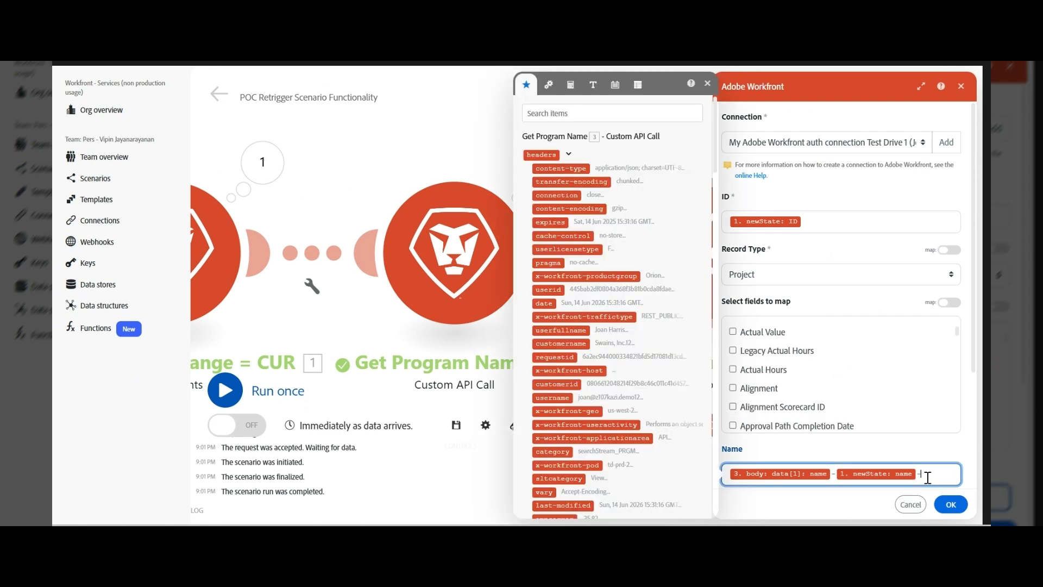
{"action": "scroll", "coordinate": [663, 371], "scroll_direction": "down", "scroll_amount": 3}
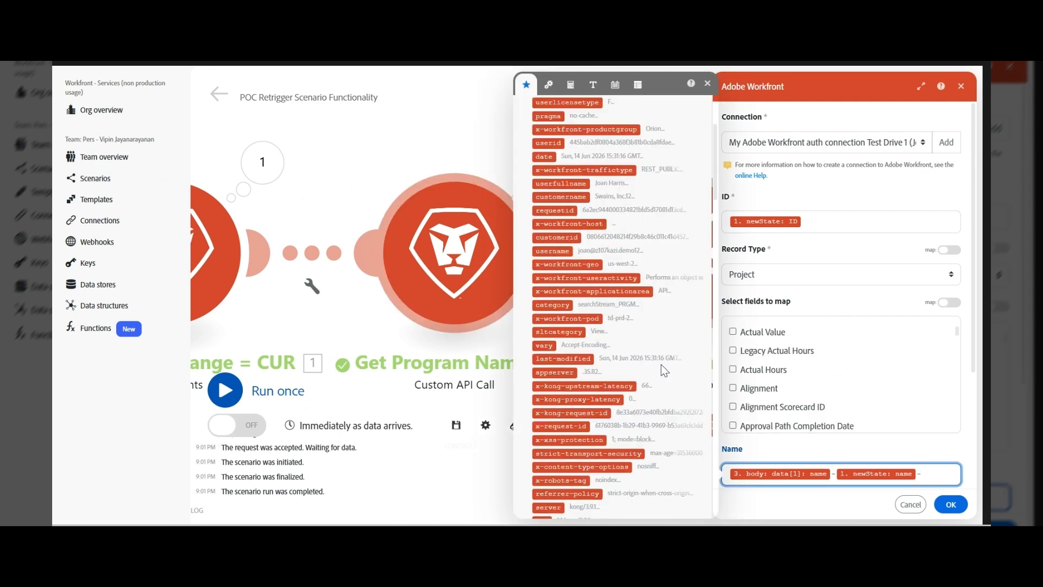
{"action": "scroll", "coordinate": [663, 370], "scroll_direction": "down", "scroll_amount": 4}
{"action": "scroll", "coordinate": [659, 392], "scroll_direction": "down", "scroll_amount": 4}
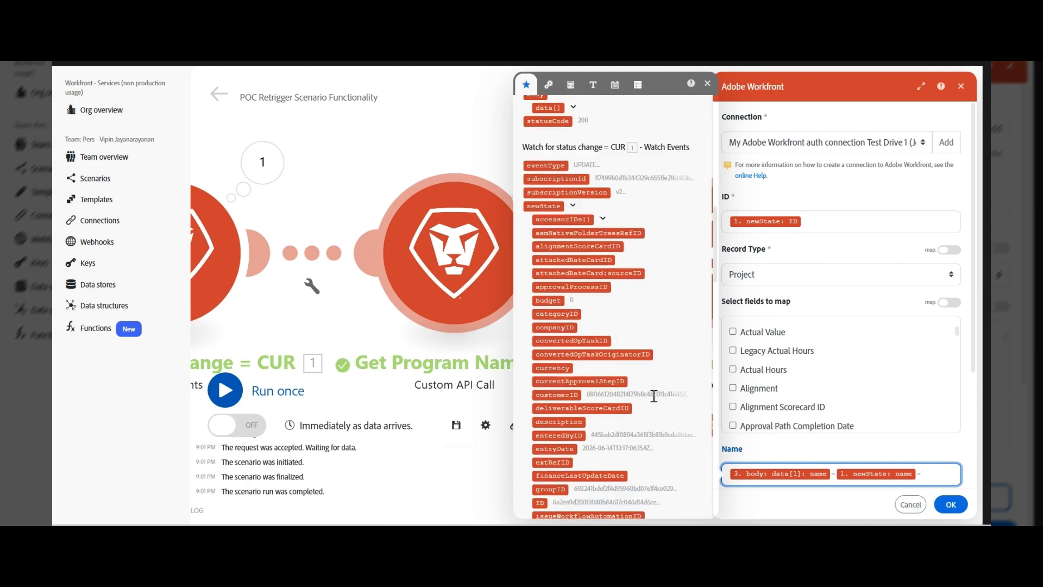
{"action": "scroll", "coordinate": [654, 392], "scroll_direction": "down", "scroll_amount": 1}
{"action": "scroll", "coordinate": [654, 385], "scroll_direction": "down", "scroll_amount": 1}
{"action": "scroll", "coordinate": [649, 382], "scroll_direction": "down", "scroll_amount": 3}
{"action": "scroll", "coordinate": [647, 382], "scroll_direction": "down", "scroll_amount": 2}
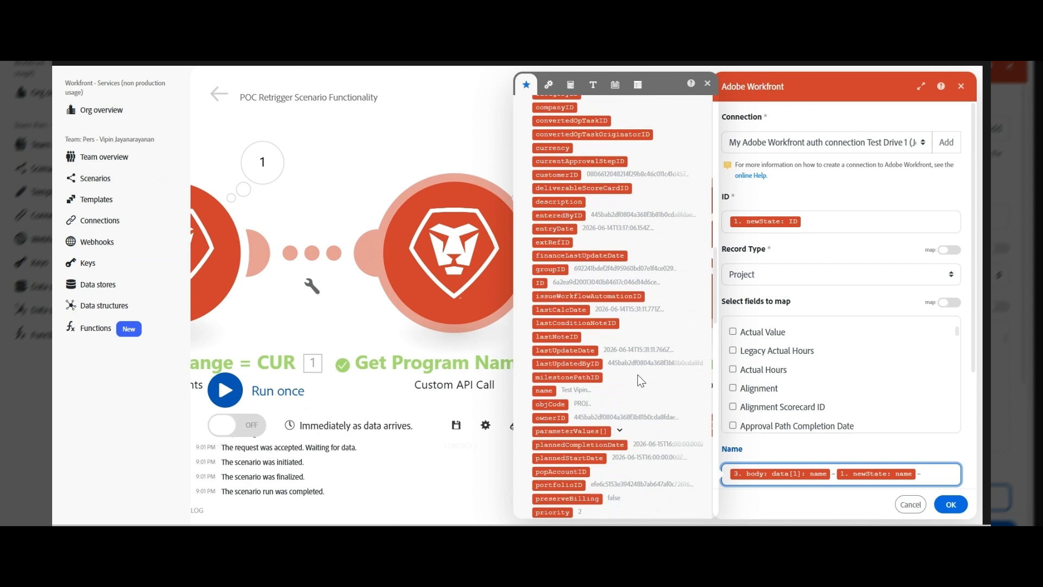
{"action": "scroll", "coordinate": [641, 380], "scroll_direction": "down", "scroll_amount": 2}
{"action": "scroll", "coordinate": [641, 380], "scroll_direction": "down", "scroll_amount": 2}
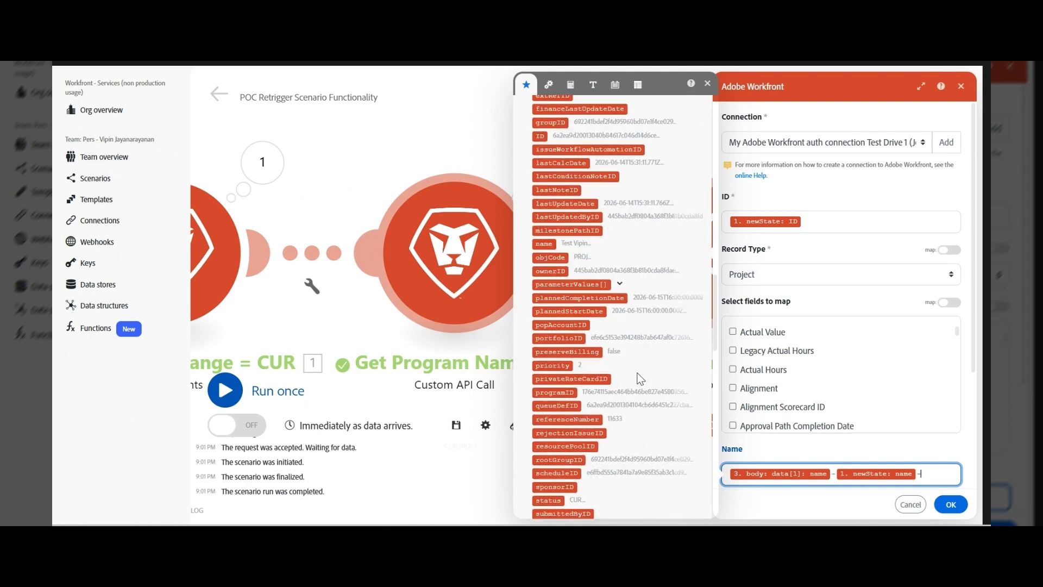
{"action": "scroll", "coordinate": [641, 379], "scroll_direction": "down", "scroll_amount": 2}
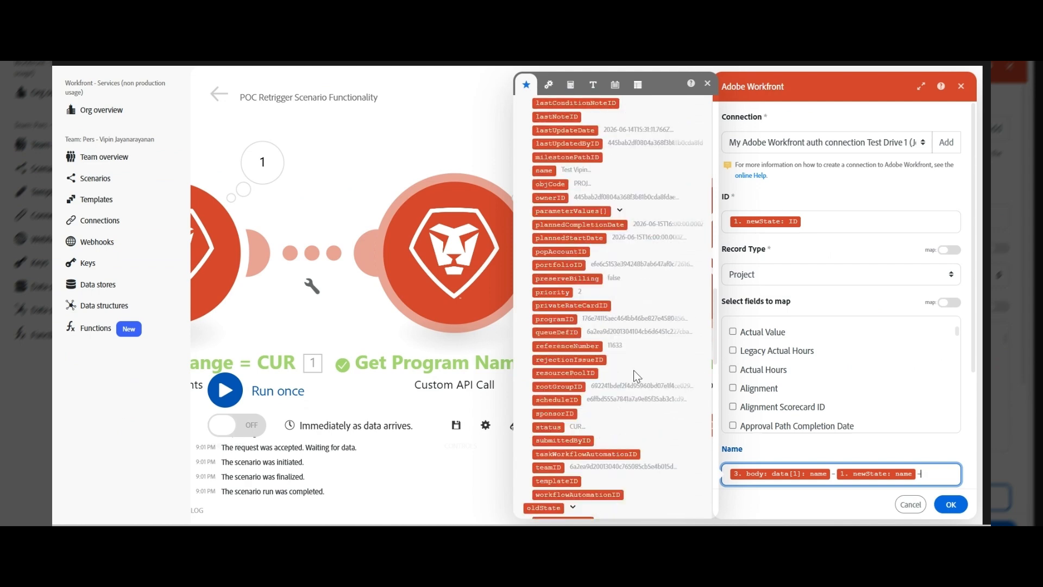
{"action": "left_click", "coordinate": [580, 346]}
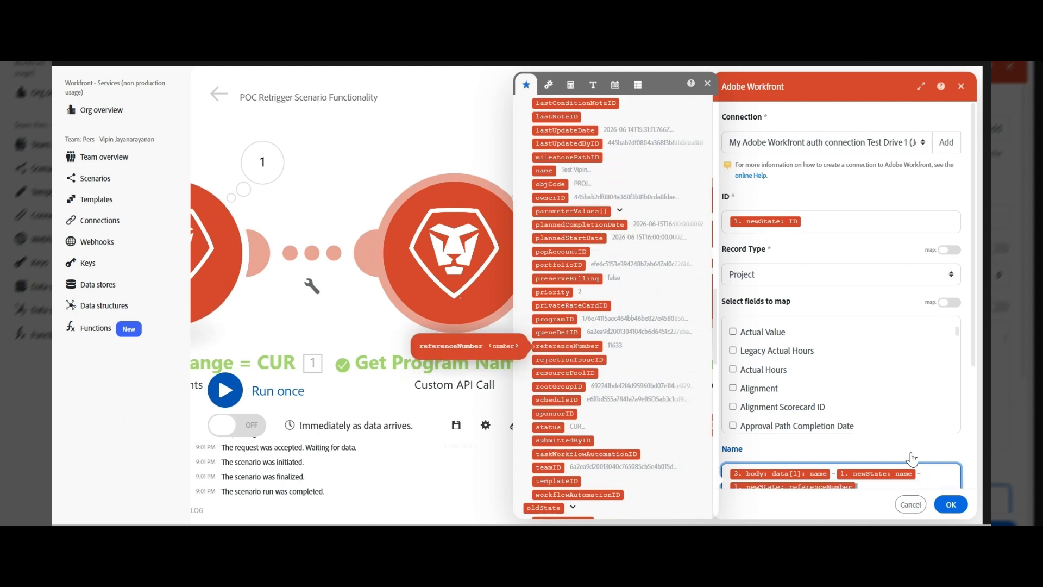
{"action": "left_click", "coordinate": [708, 85]}
{"action": "left_click", "coordinate": [951, 504]}
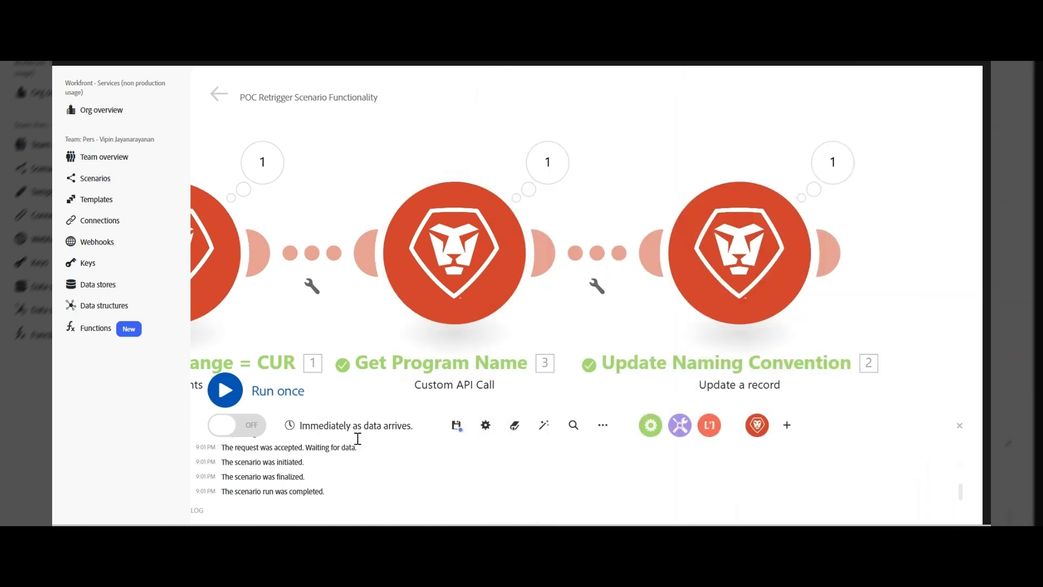
{"action": "left_click", "coordinate": [459, 430]}
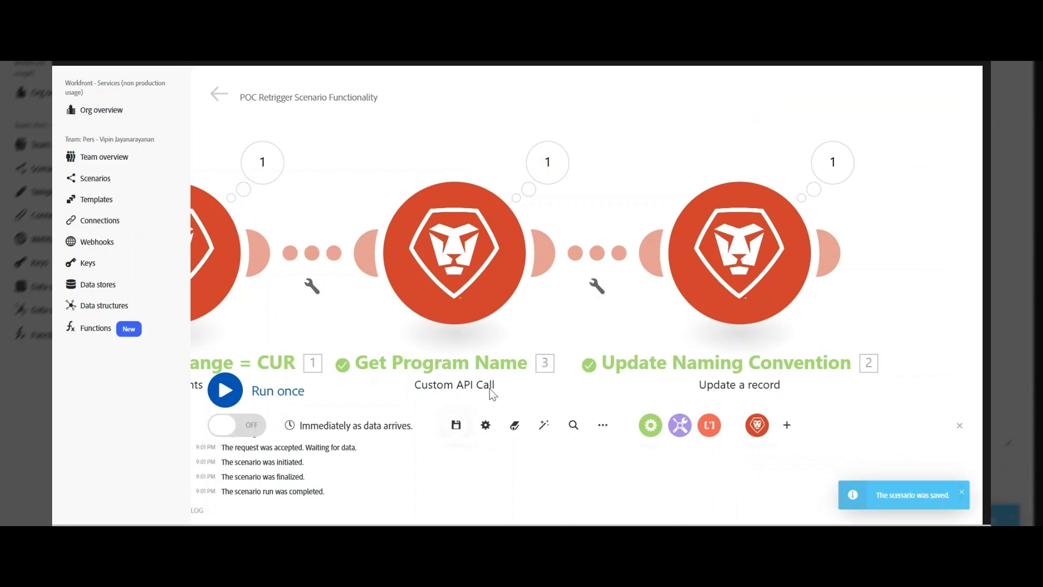
- Retrigger the Jun 14, 2026, 9:01:14 PM execution from the history and check the name in the update module's bundles and the Workfront project
{"action": "left_click_drag", "start_coordinate": [490, 389], "coordinate": [602, 338]}
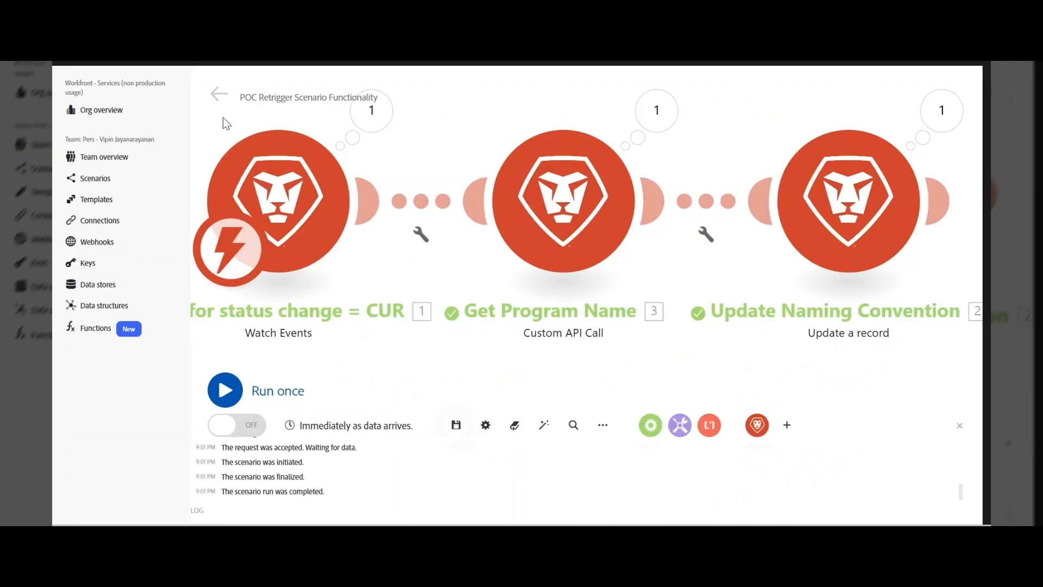
{"action": "left_click", "coordinate": [818, 309]}
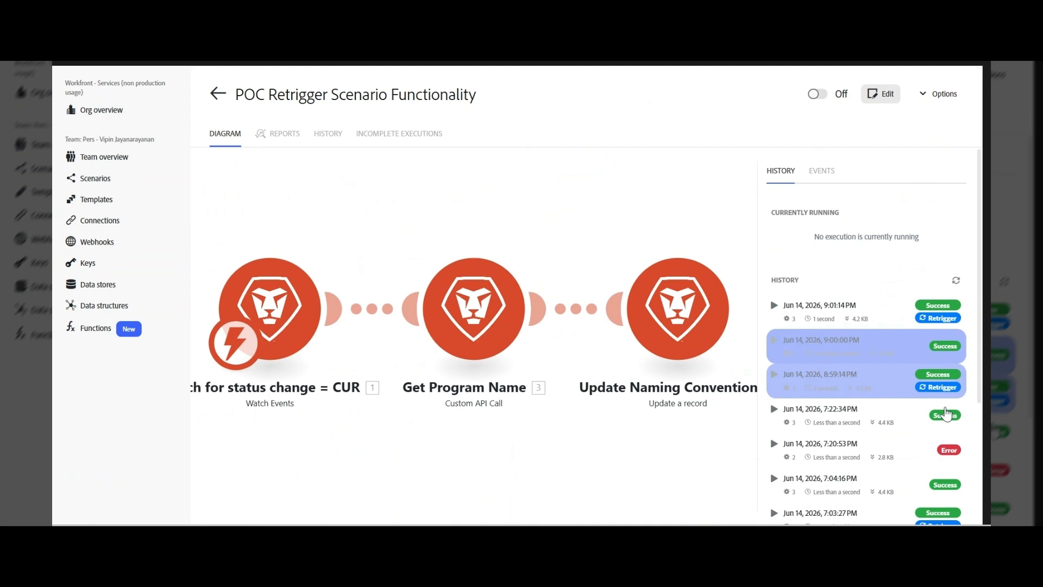
{"action": "left_click", "coordinate": [933, 320]}
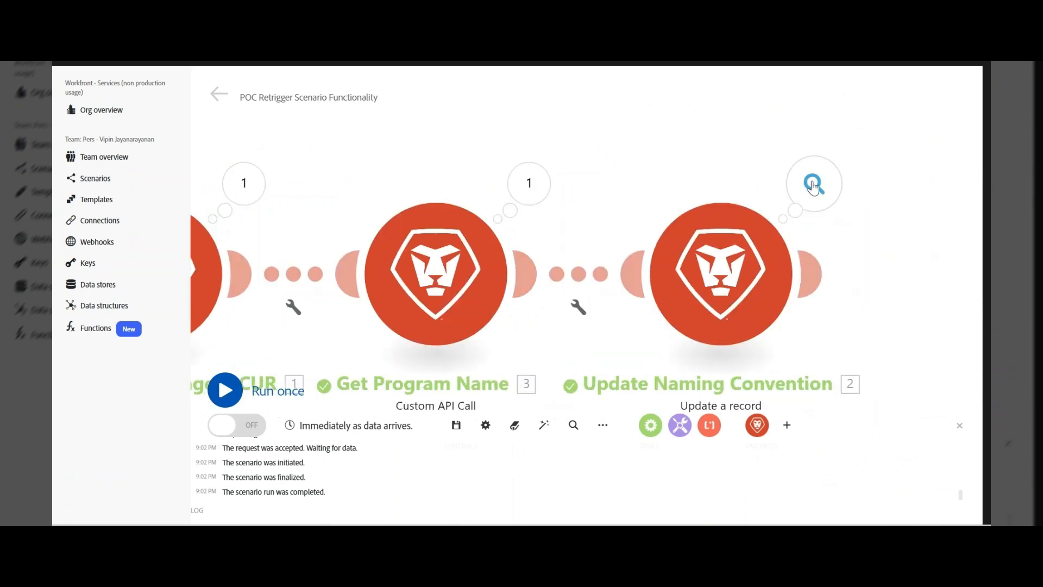
{"action": "left_click", "coordinate": [813, 186]}
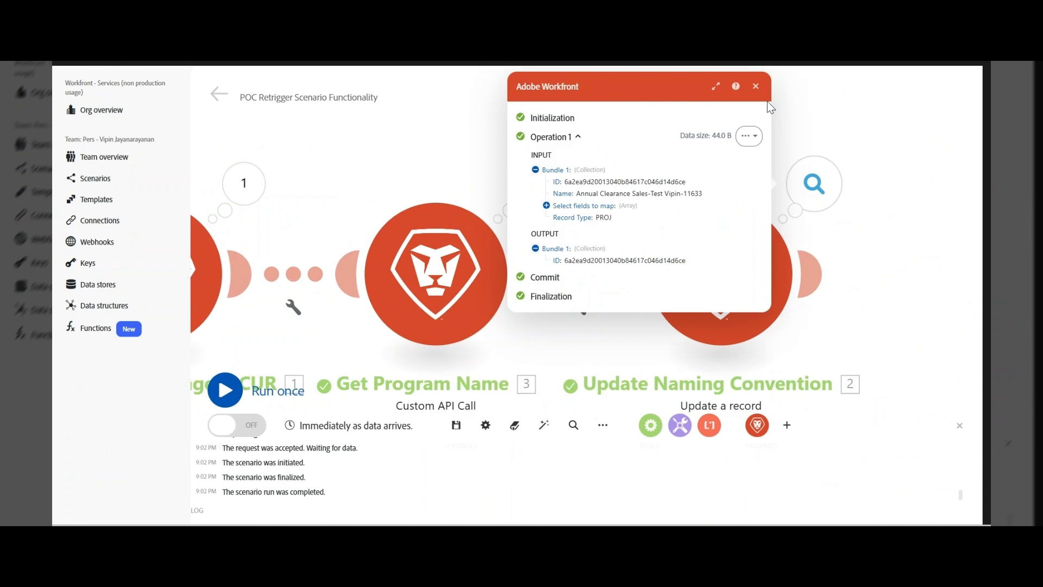
{"action": "left_click", "coordinate": [755, 86]}
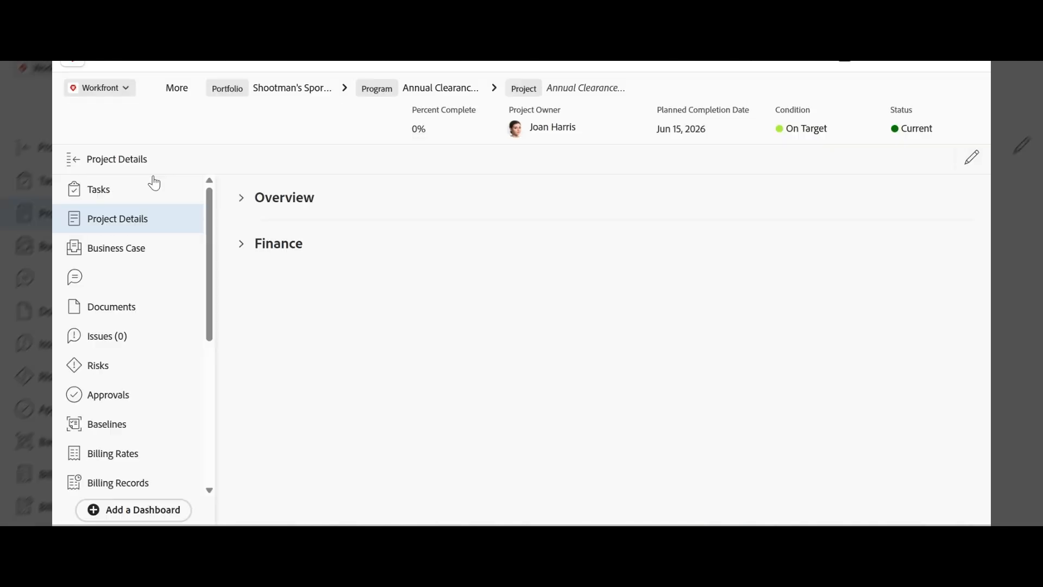
{"action": "left_click", "coordinate": [217, 128]}
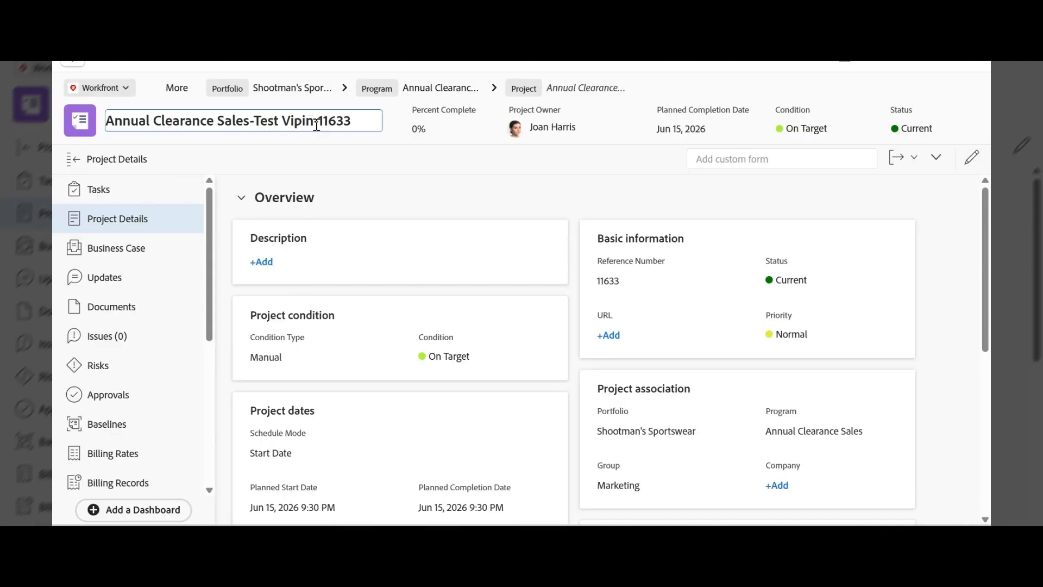
{"action": "left_click_drag", "start_coordinate": [317, 121], "coordinate": [357, 119]}
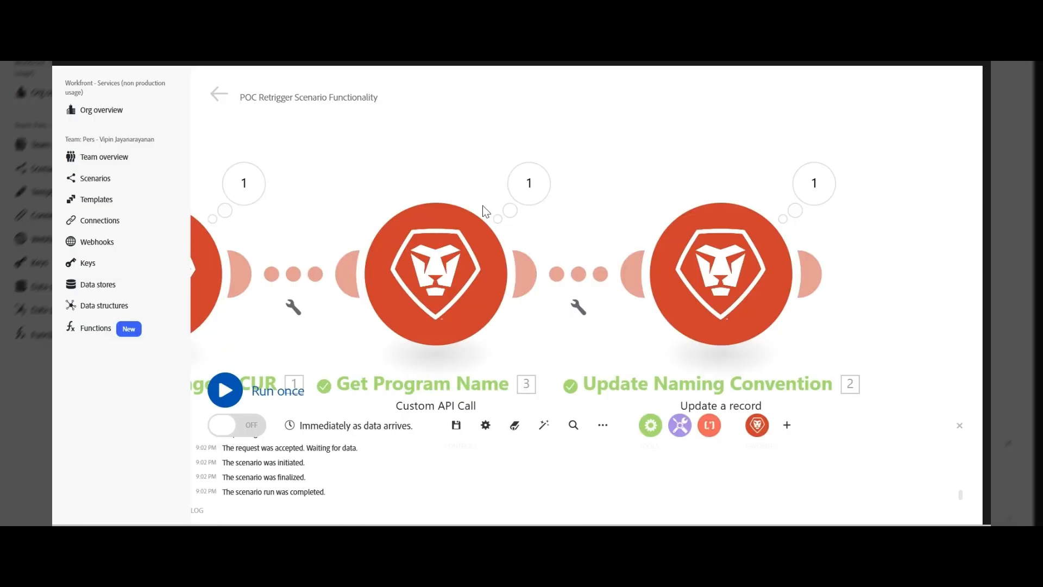
- Review the Jun 14, 2026, 9:01:14 PM entry in the scenario's execution history, and reopen the scenario editor
{"action": "left_click", "coordinate": [223, 100]}
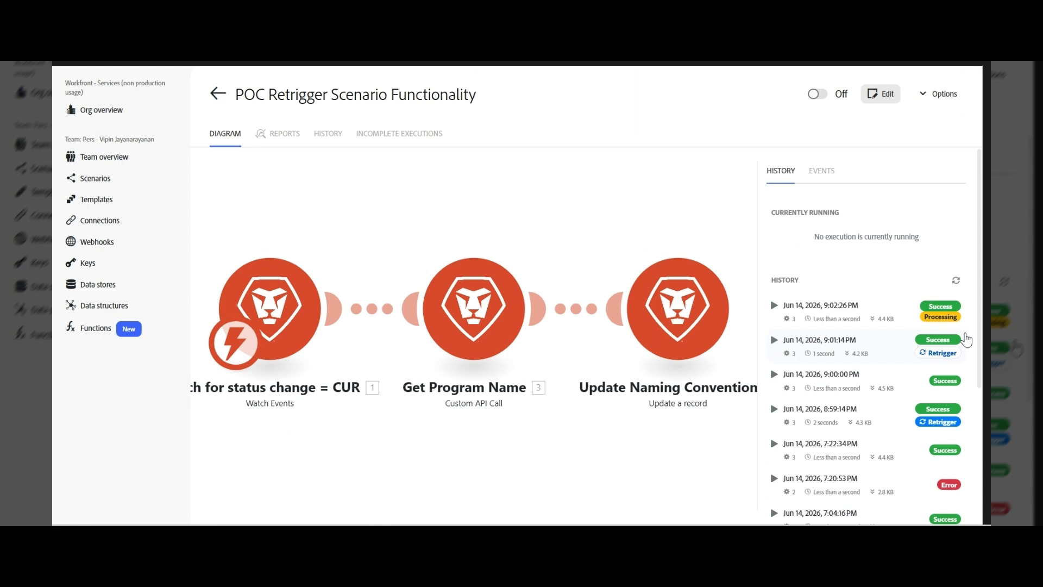
{"action": "left_click", "coordinate": [964, 342]}
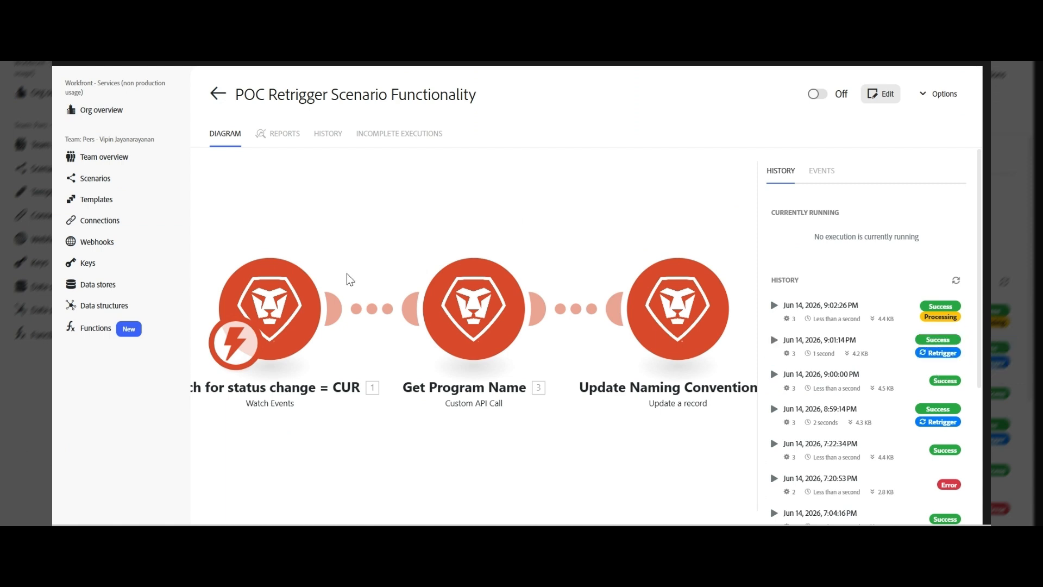
{"action": "left_click", "coordinate": [350, 423]}
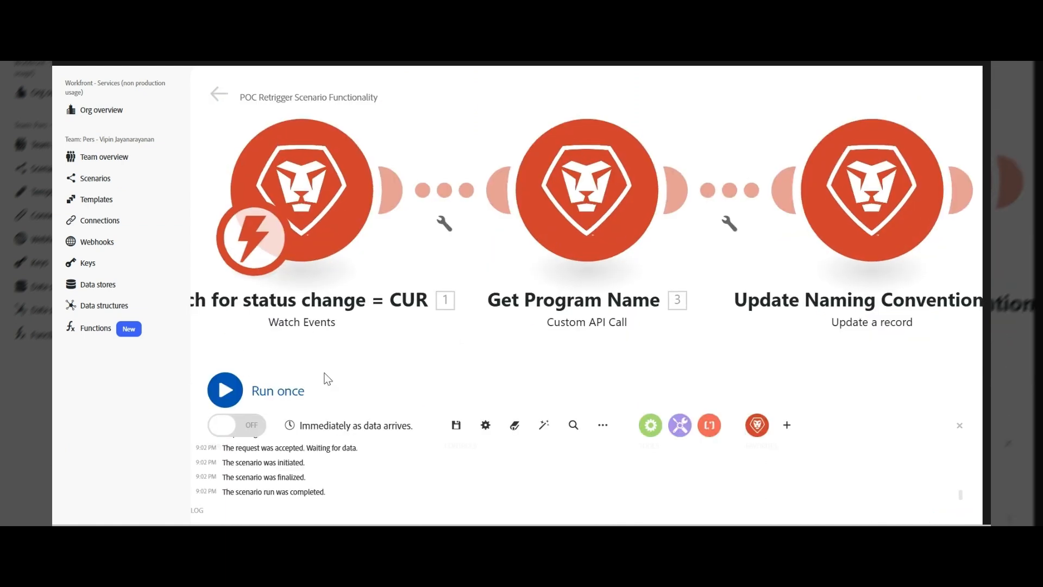
- Run the scenario once using the previous execution input from 6/14/2026, 9:01:14 PM
{"action": "left_click", "coordinate": [233, 398]}
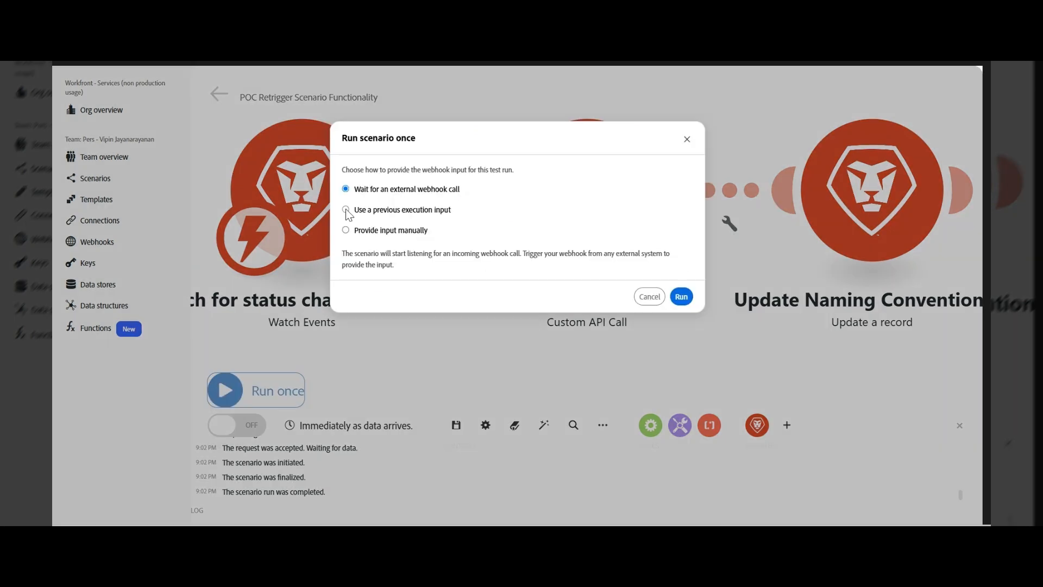
{"action": "left_click", "coordinate": [345, 210]}
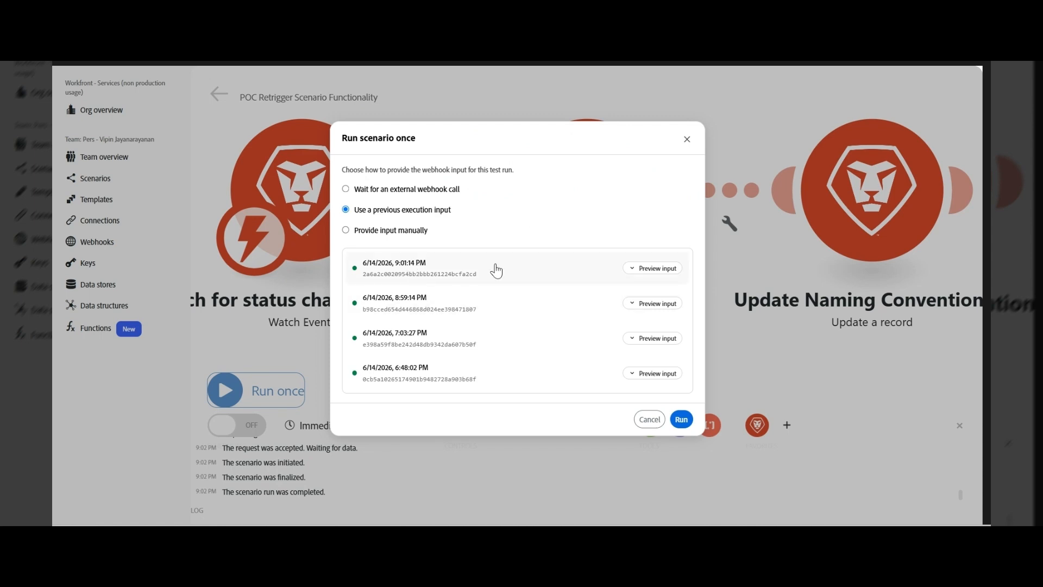
{"action": "left_click", "coordinate": [425, 274]}
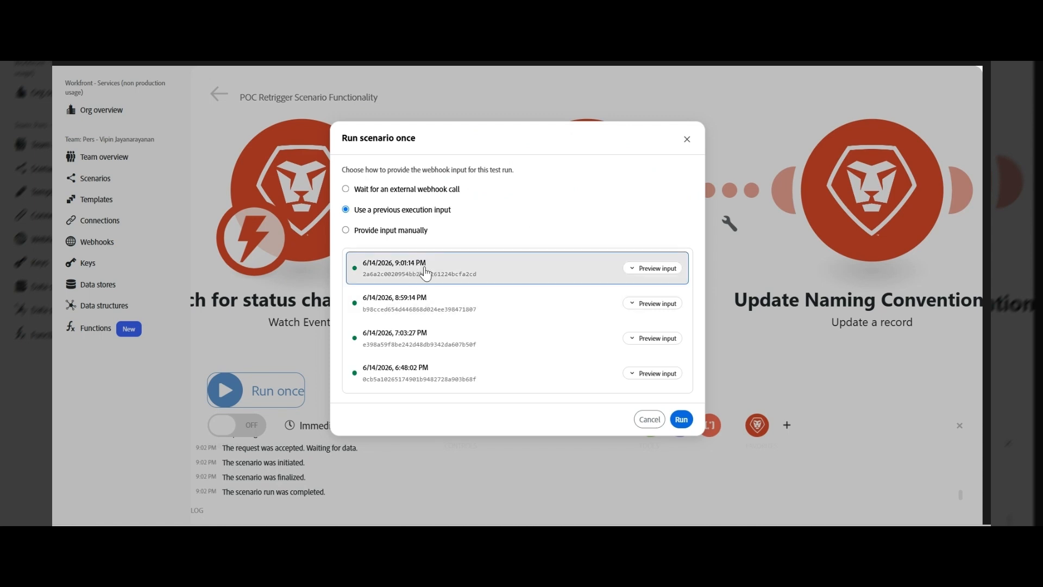
{"action": "left_click", "coordinate": [683, 421]}
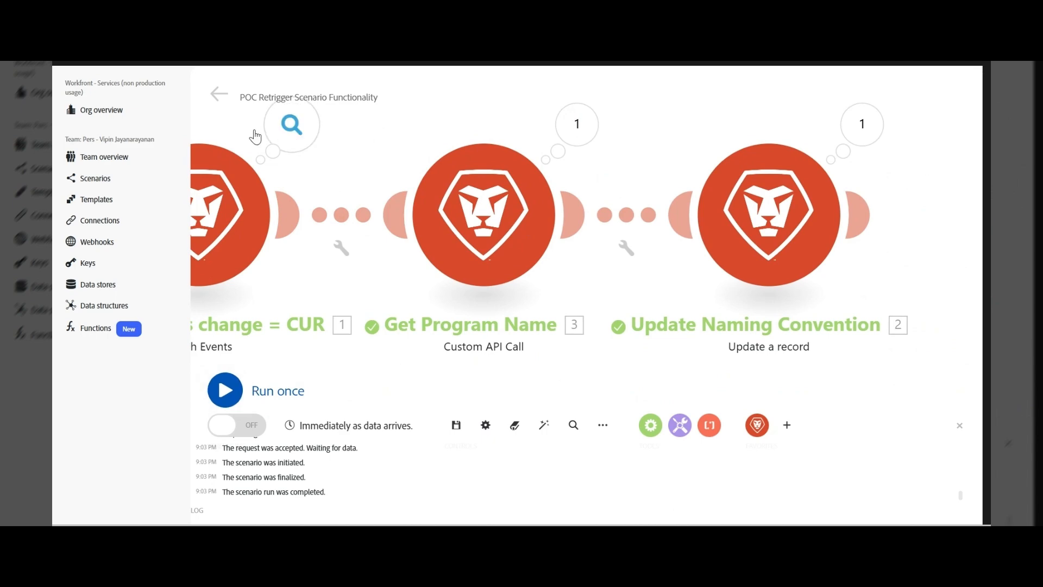
- Review the retrigger option for the Jun 14, 2026, 9:01:14 PM execution, and view the manual input option for running the scenario once
{"action": "left_click", "coordinate": [216, 97]}
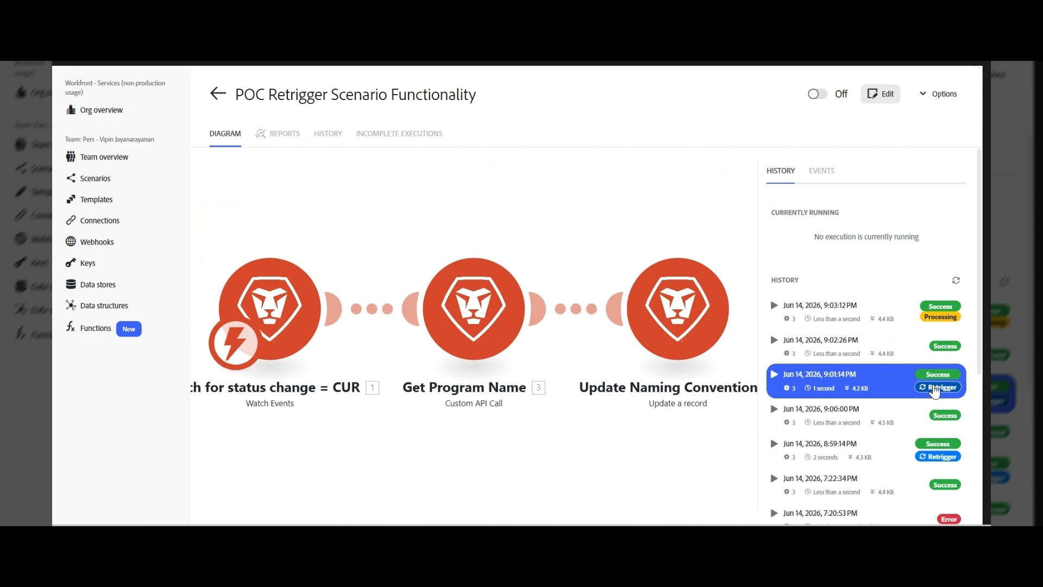
{"action": "left_click", "coordinate": [934, 388]}
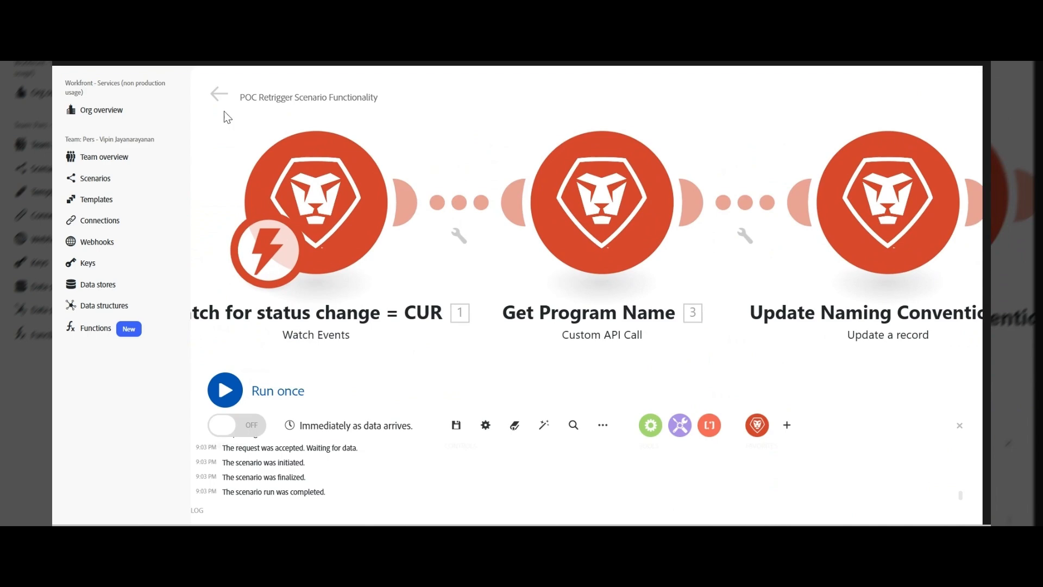
{"action": "left_click", "coordinate": [226, 391]}
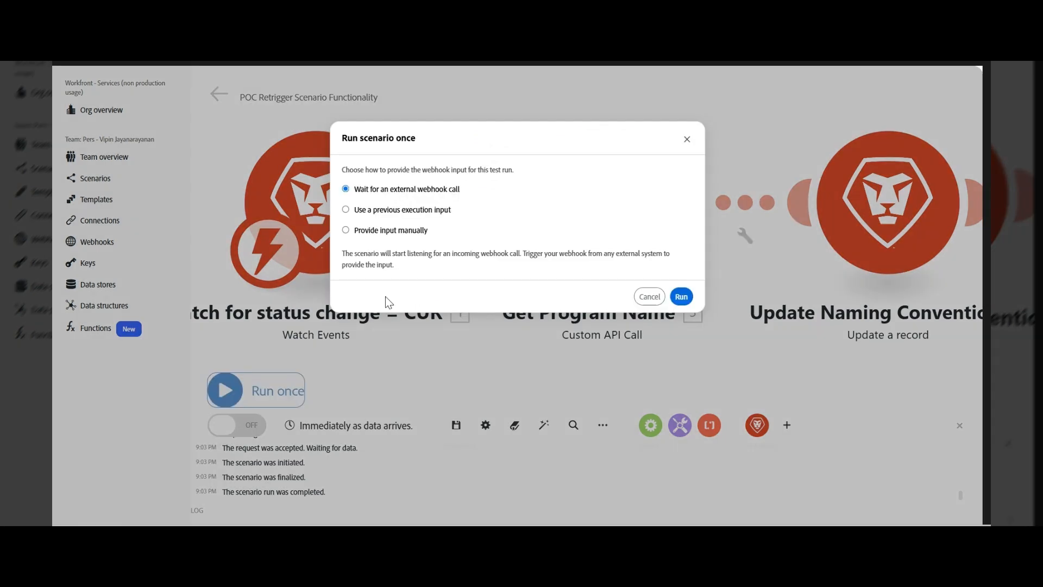
{"action": "left_click", "coordinate": [346, 230]}
{"action": "key", "text": "ctrl+a"}
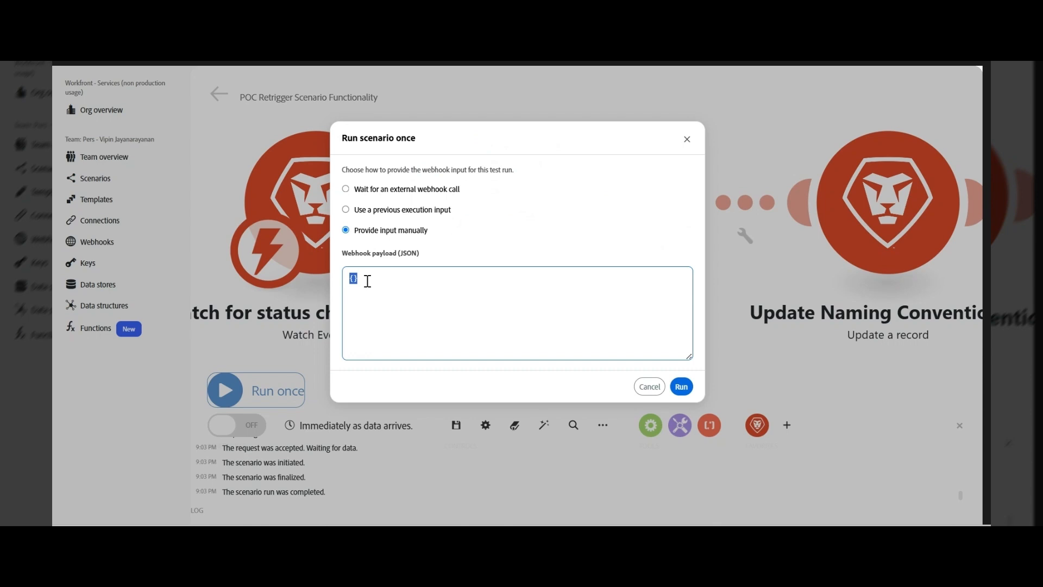
- Copy the full JSON payload from the preview of the 6/14/2026, 9:01:14 PM previous execution input
{"action": "left_click", "coordinate": [345, 210]}
{"action": "left_click", "coordinate": [420, 279]}
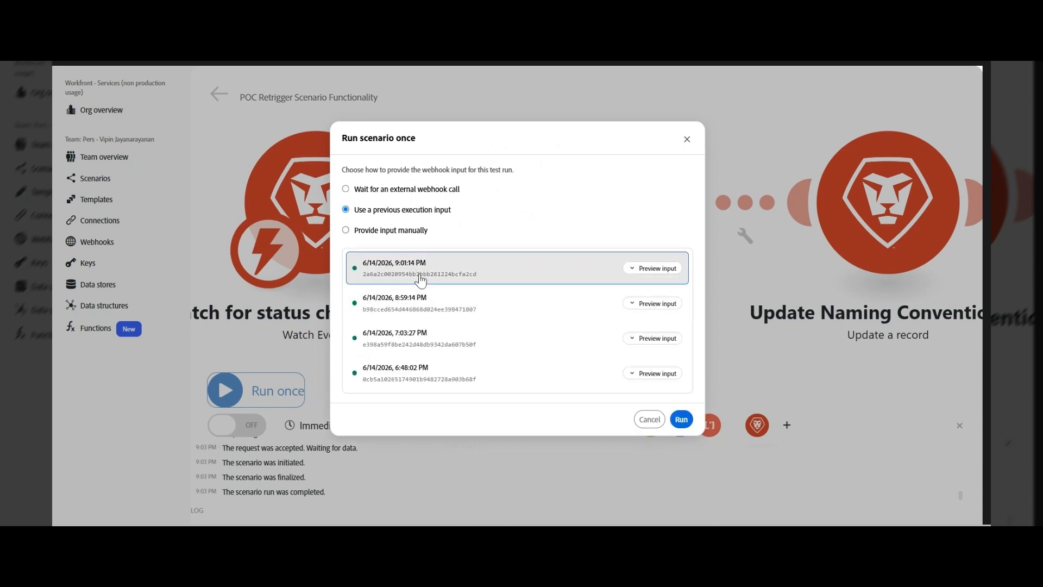
{"action": "left_click", "coordinate": [636, 269]}
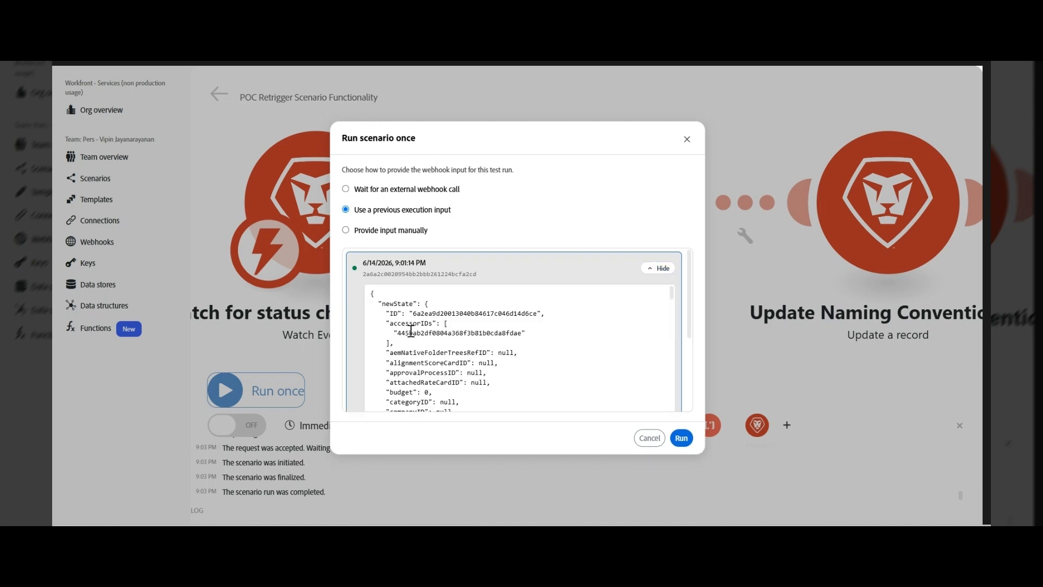
{"action": "double_click", "coordinate": [372, 294]}
{"action": "left_click_drag", "start_coordinate": [380, 306], "coordinate": [416, 281]}
{"action": "right_click", "coordinate": [428, 277]}
{"action": "left_click", "coordinate": [468, 293]}
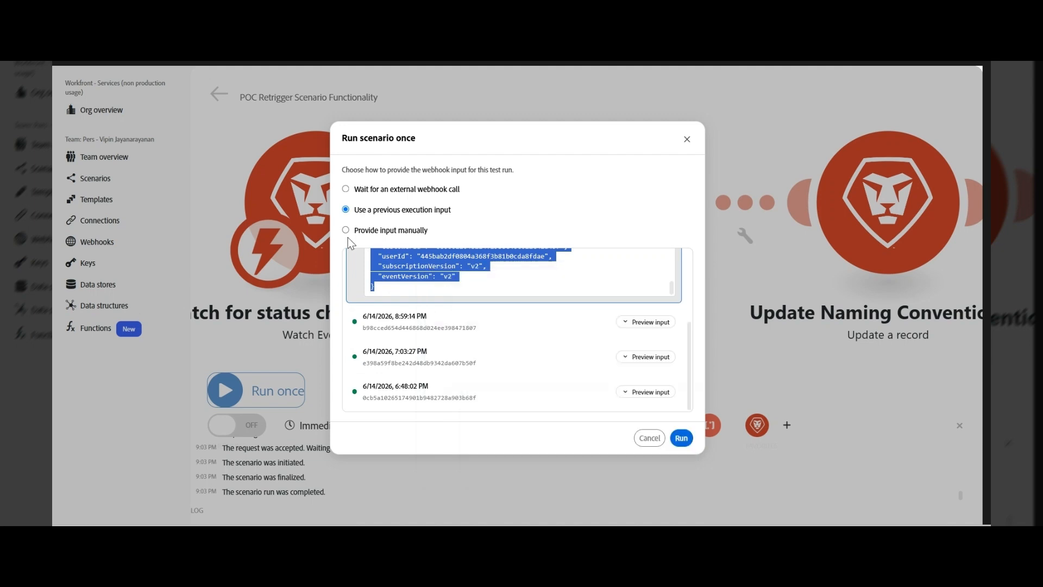
- Choose to provide the run's input manually, and replace the default webhook payload with the copied JSON
{"action": "left_click", "coordinate": [348, 231]}
{"action": "left_click", "coordinate": [357, 283]}
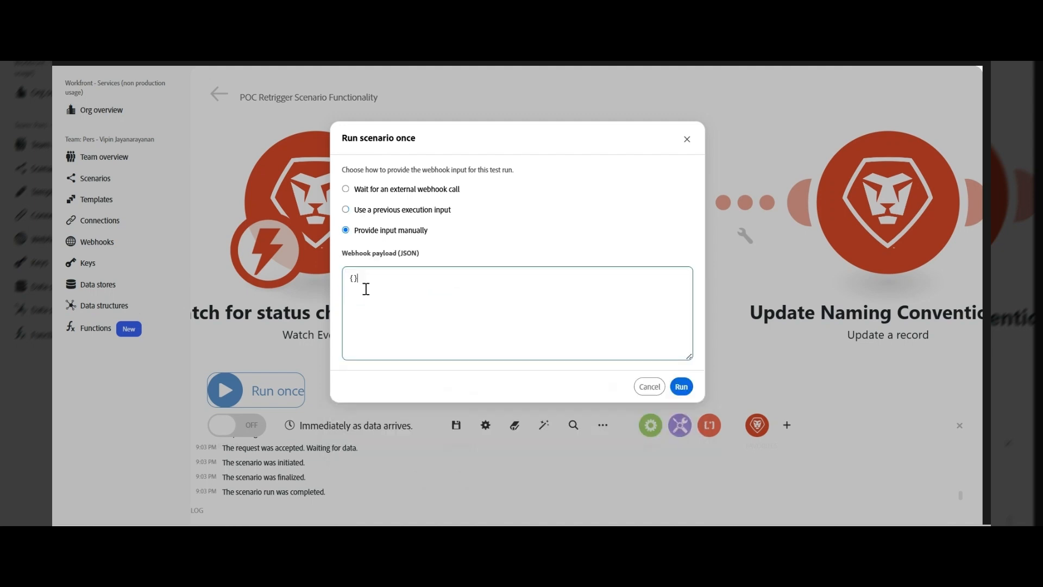
{"action": "key", "text": "BackSpace"}
{"action": "key", "text": "BackSpace"}
{"action": "key", "text": "ctrl+v"}
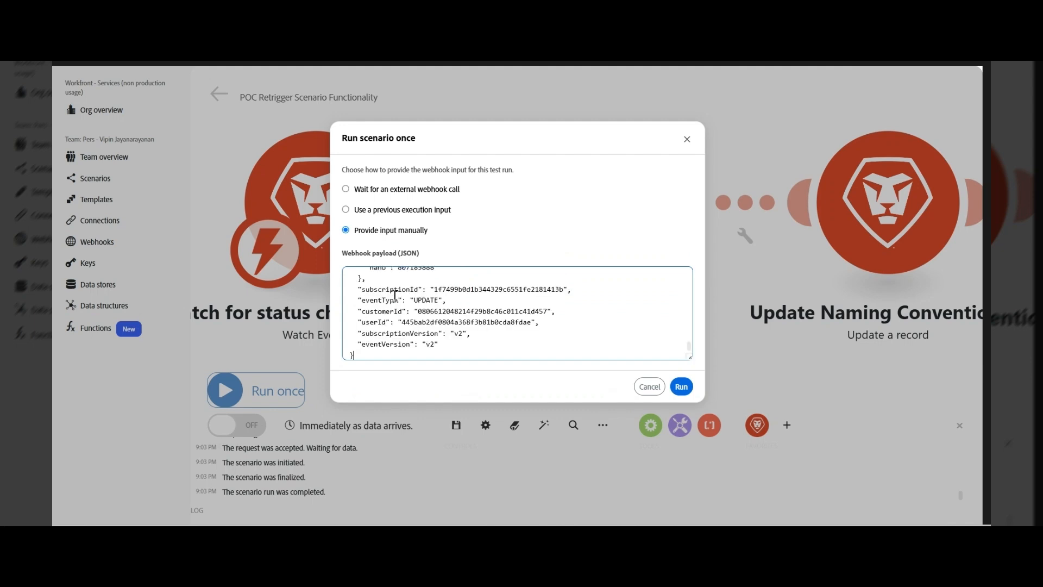
- Set referenceNumber in the newState section of the webhook payload to 11635, and run the scenario with it
{"action": "scroll", "coordinate": [494, 329], "scroll_direction": "up", "scroll_amount": 5}
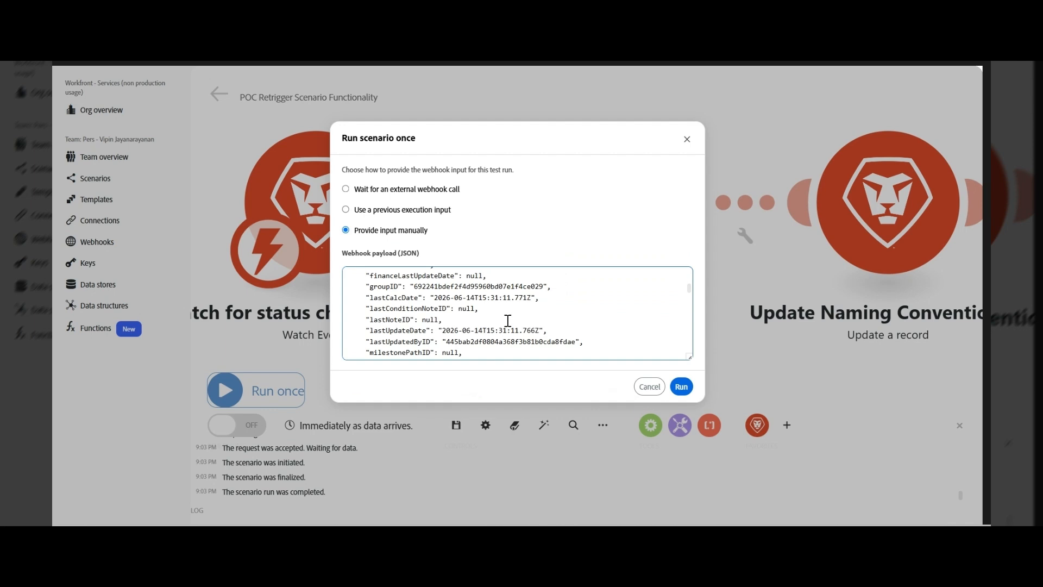
{"action": "scroll", "coordinate": [508, 318], "scroll_direction": "up", "scroll_amount": 5}
{"action": "scroll", "coordinate": [508, 315], "scroll_direction": "down", "scroll_amount": 3}
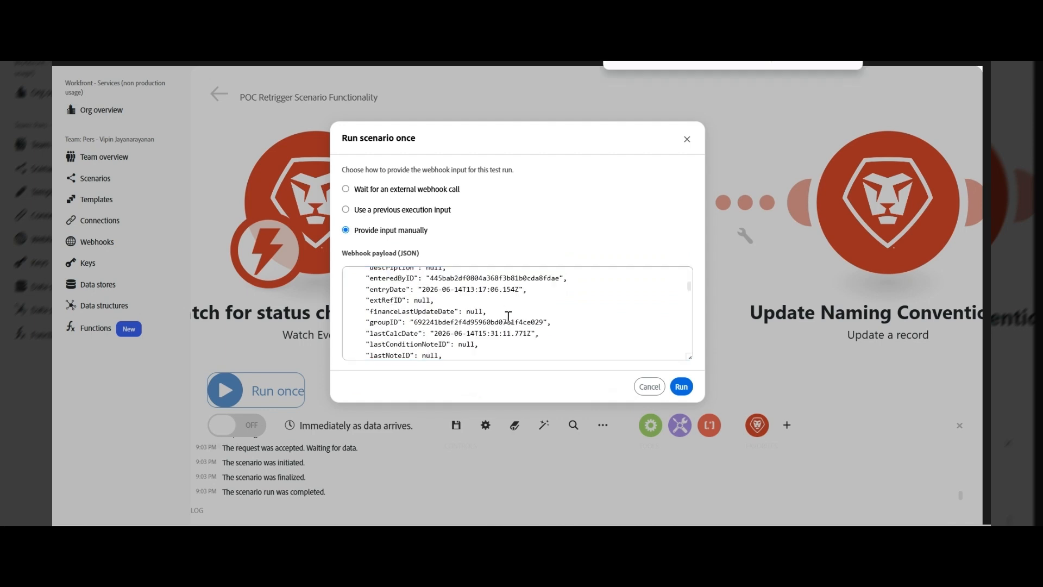
{"action": "type", "text": "refer"}
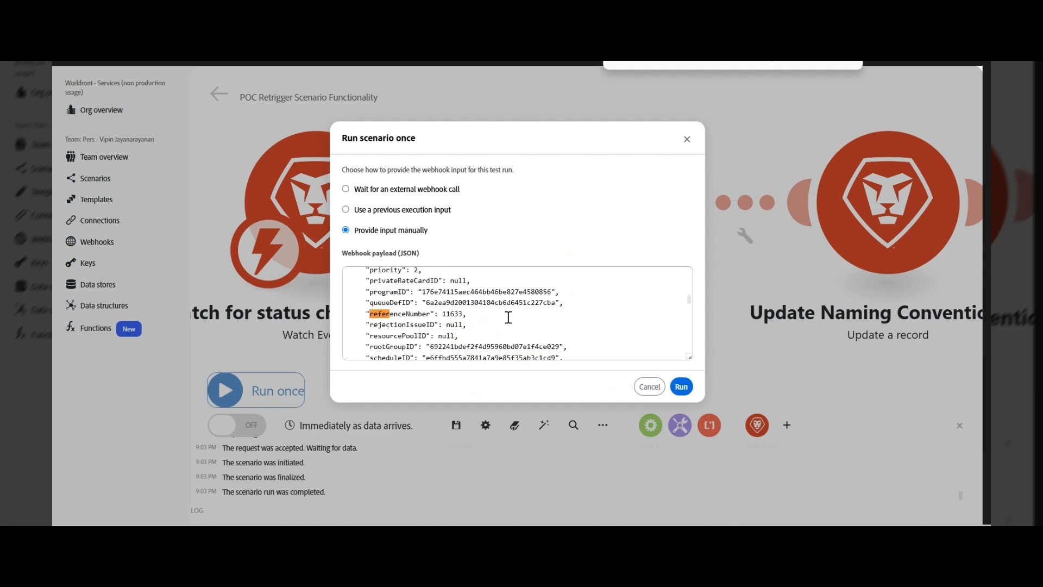
{"action": "double_click", "coordinate": [462, 313]}
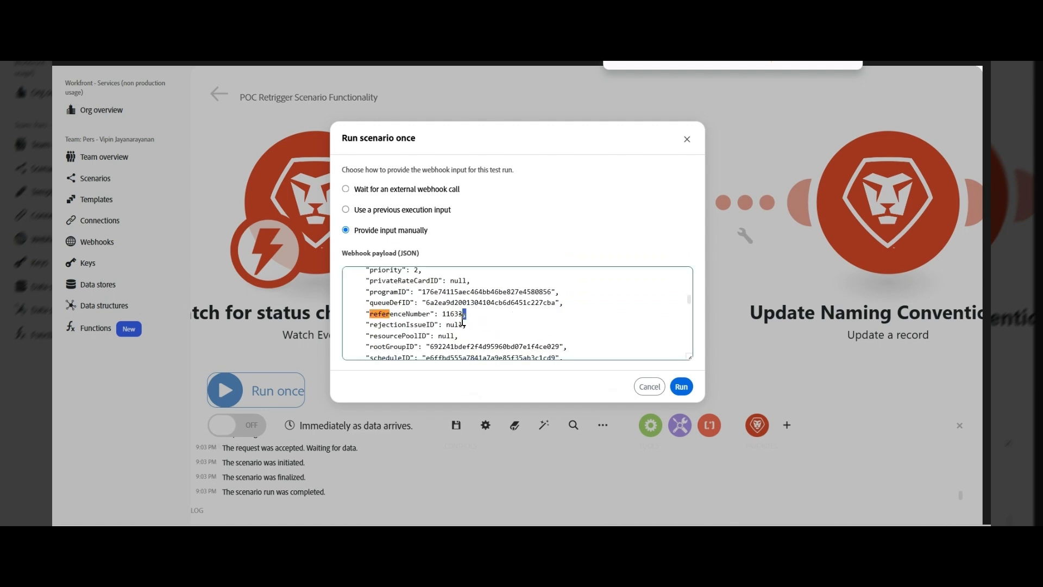
{"action": "left_click", "coordinate": [460, 314]}
{"action": "key", "text": "BackSpace"}
{"action": "type", "text": "5"}
{"action": "left_click", "coordinate": [681, 386]}
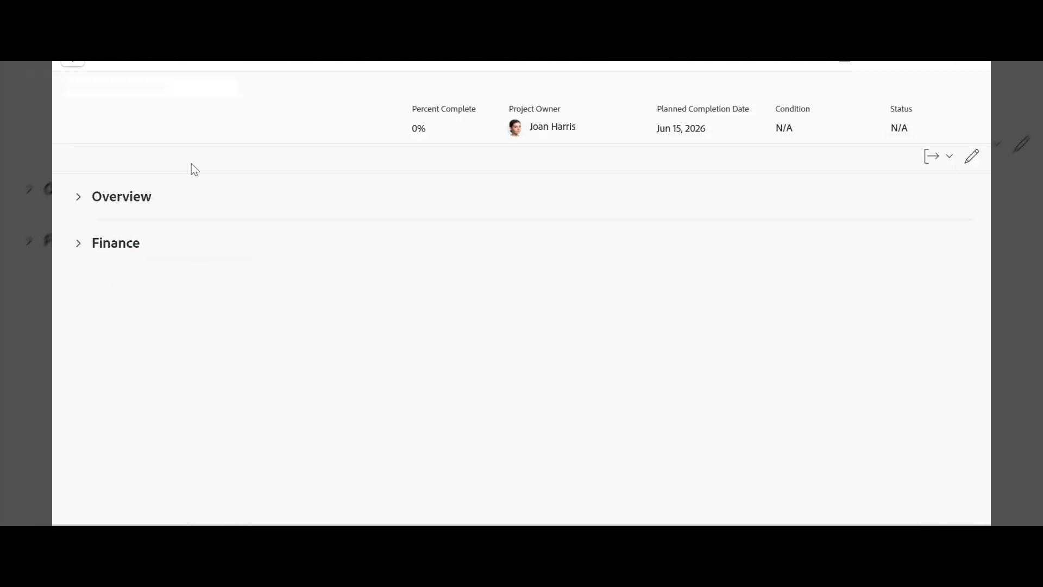
- Check the updated name of the Workfront project, and inspect the Watch Events bundle of the Jun 14, 2026, 9:04:29 PM execution
{"action": "left_click", "coordinate": [210, 122]}
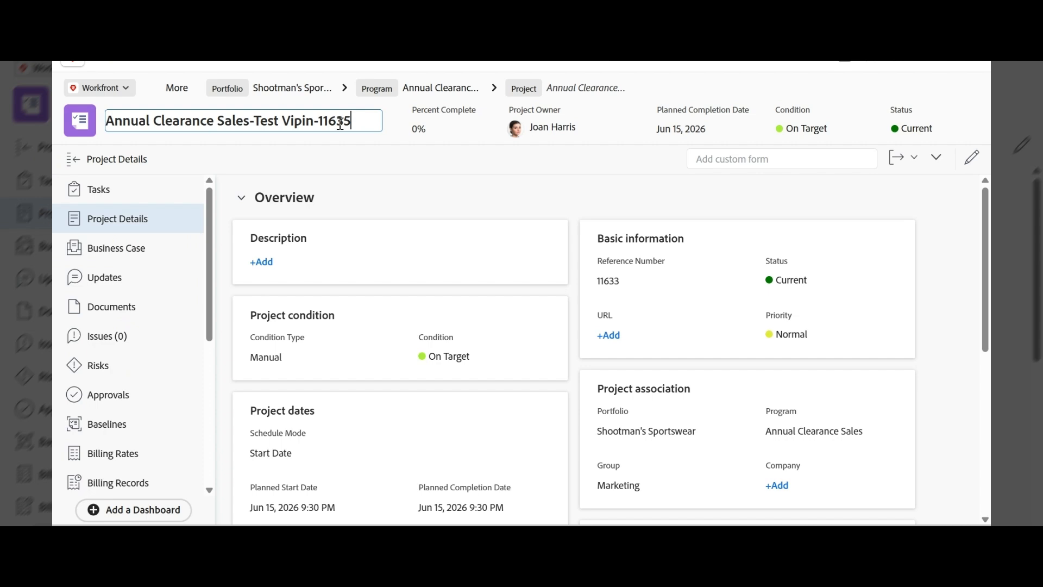
{"action": "left_click_drag", "start_coordinate": [351, 122], "coordinate": [345, 122]}
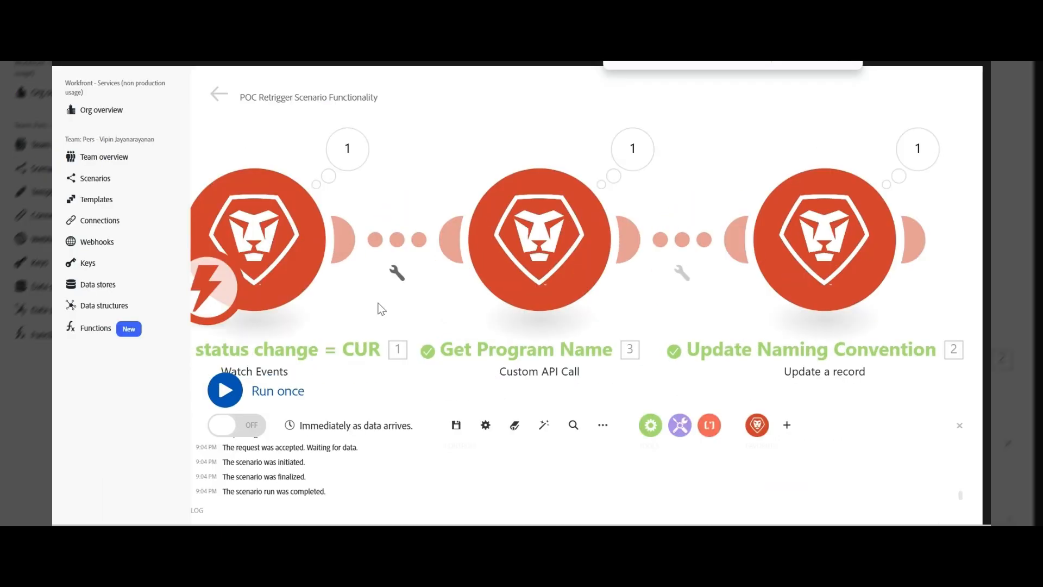
{"action": "scroll", "coordinate": [314, 324], "scroll_direction": "down", "scroll_amount": 2}
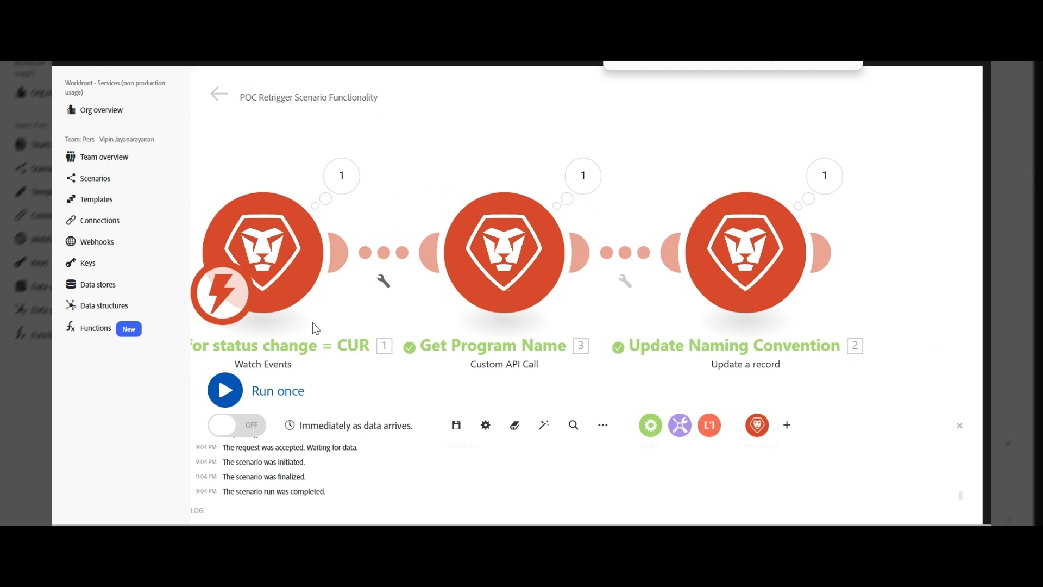
{"action": "left_click", "coordinate": [219, 93]}
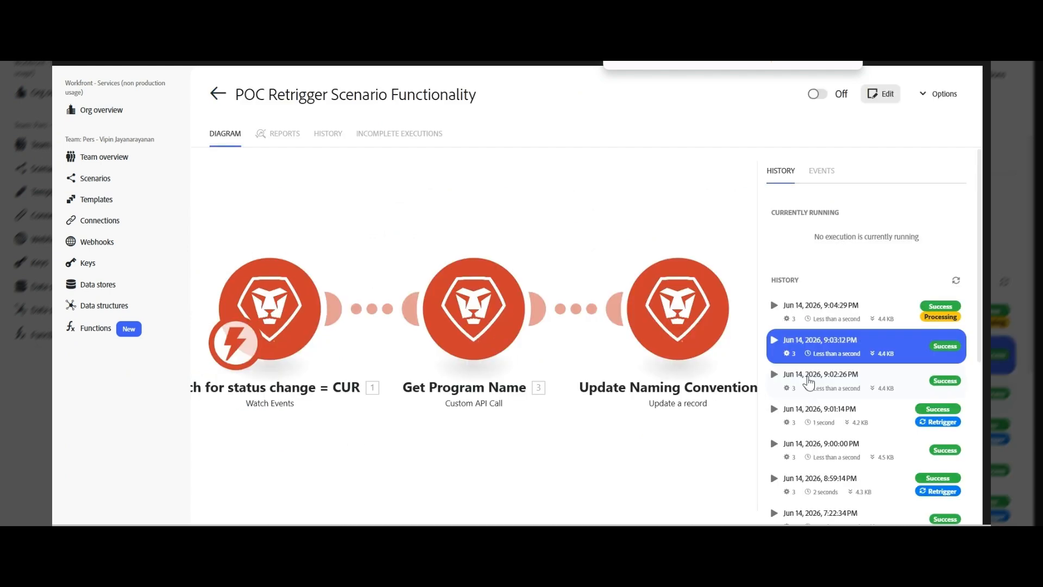
{"action": "left_click", "coordinate": [840, 312]}
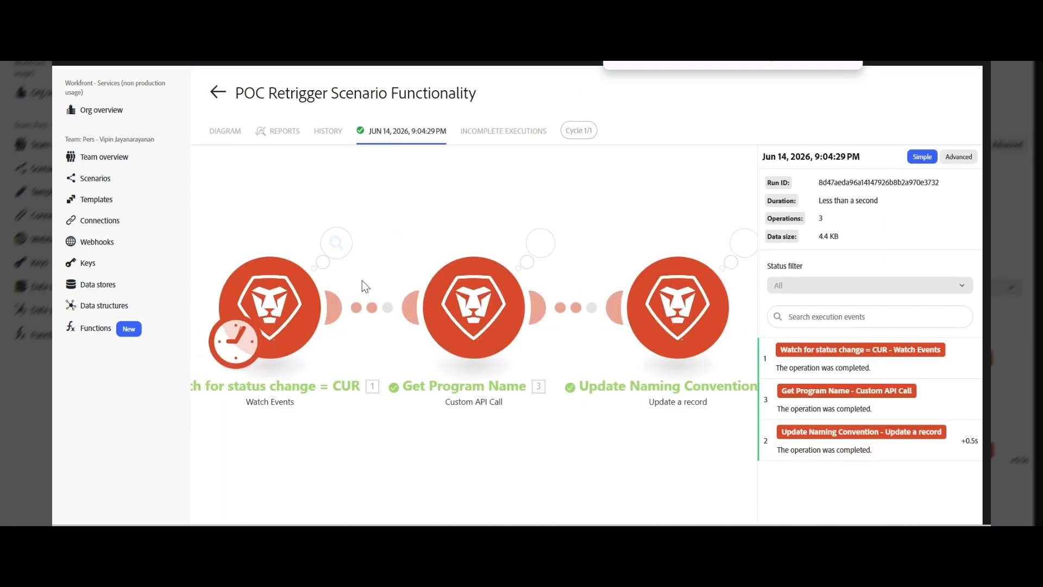
{"action": "left_click", "coordinate": [337, 243]}
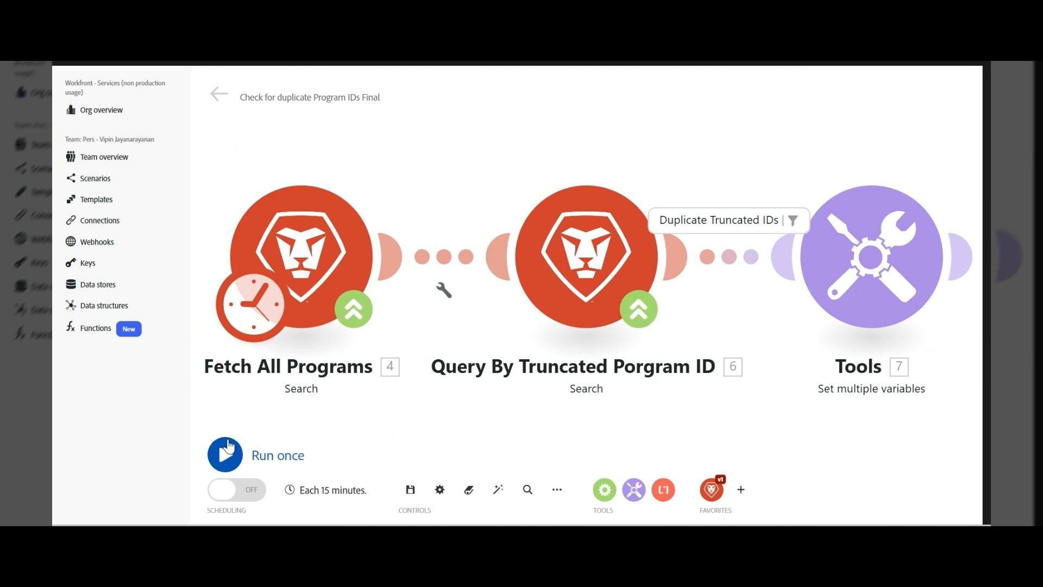
- Run the Check for duplicate Program IDs Final scenario once, and review the Fetch All Programs bundles in its Jun 14, 2026, 9:05:26 PM execution
{"action": "left_click", "coordinate": [226, 453]}
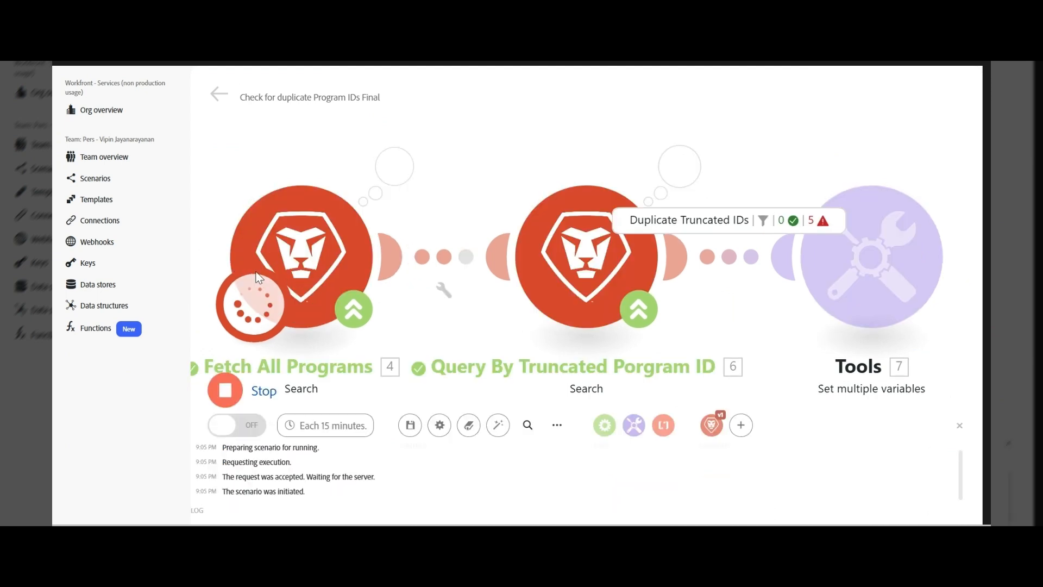
{"action": "left_click", "coordinate": [216, 96]}
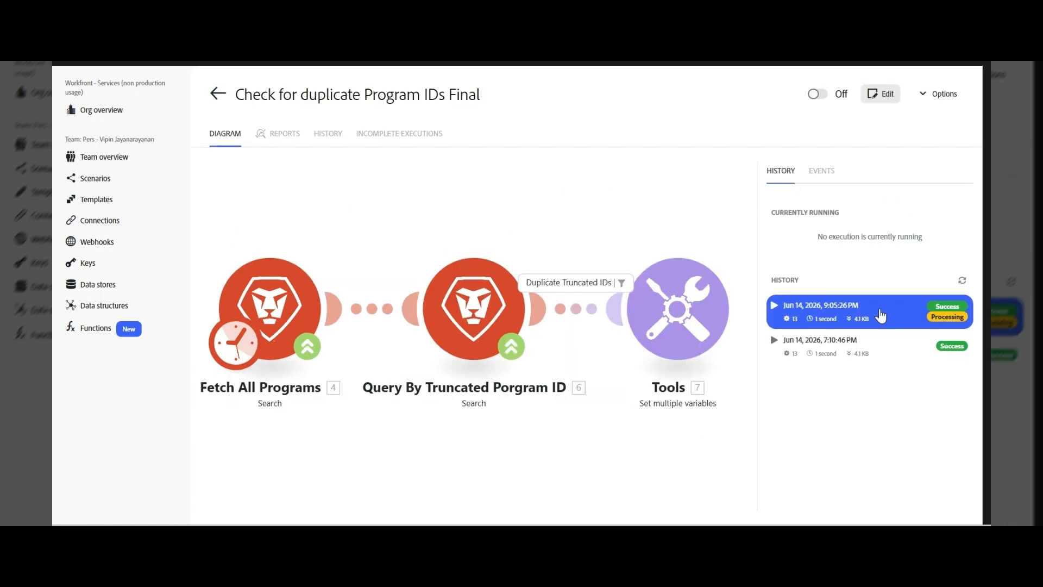
{"action": "left_click", "coordinate": [853, 320]}
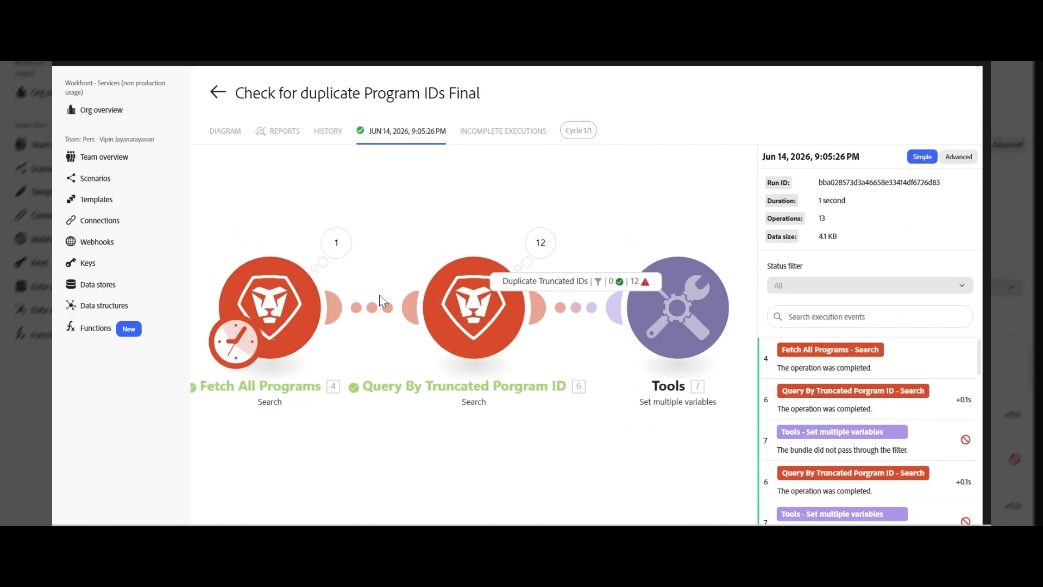
{"action": "left_click", "coordinate": [336, 242]}
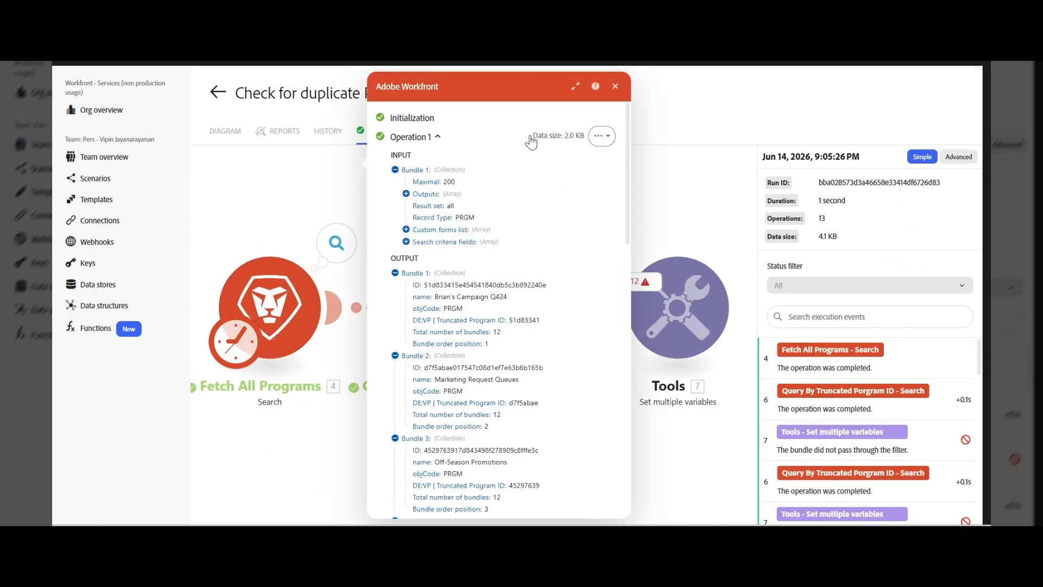
{"action": "key", "text": "Escape"}
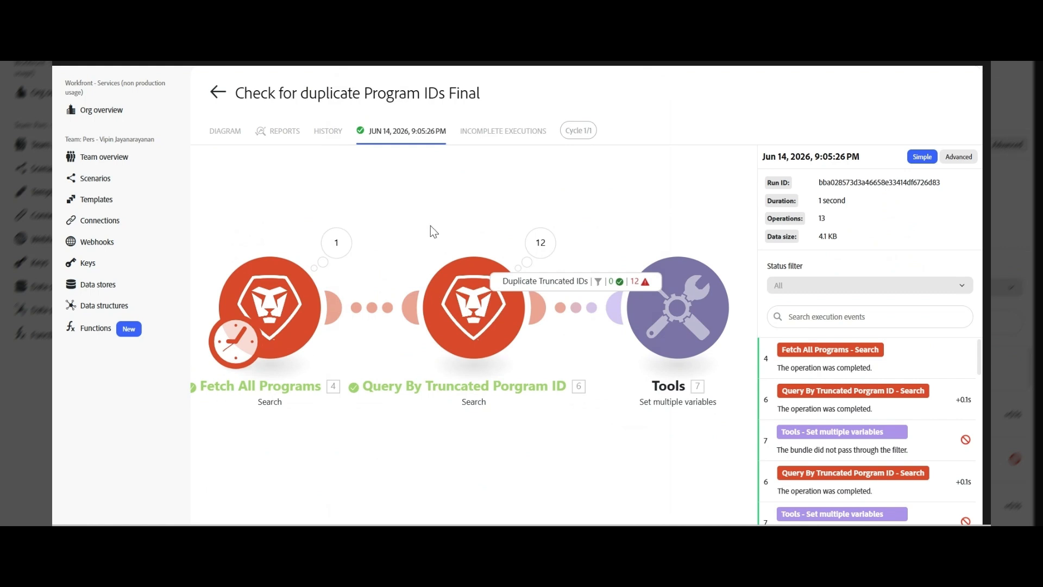